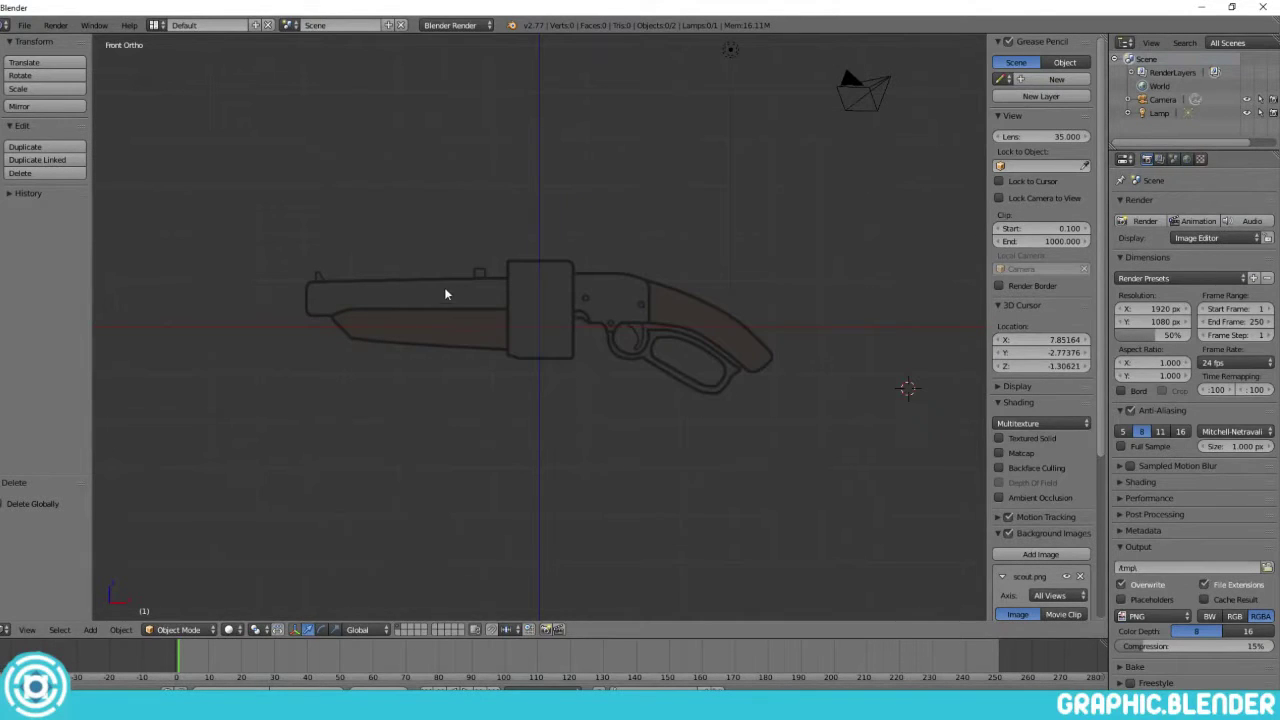
# Add an 8-sided cylinder and position it over the reference gun's receiver drum in Edit Mode
pyautogui.click(620, 354)
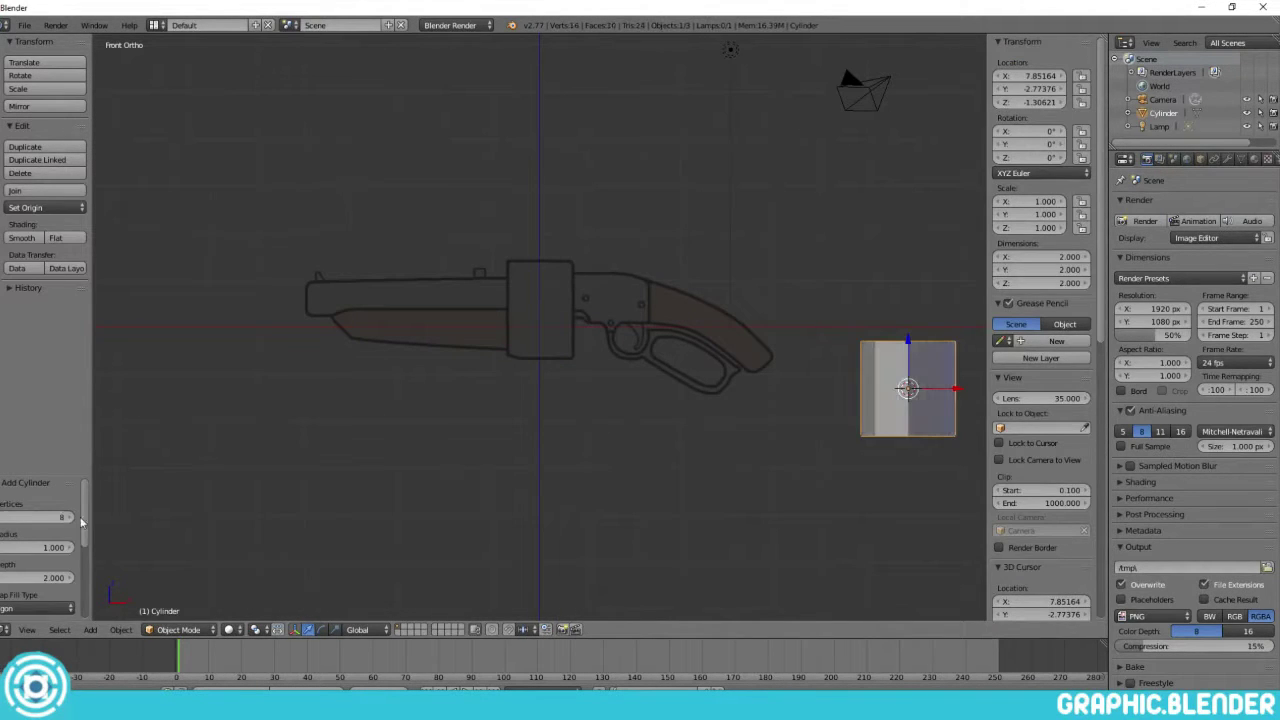
pyautogui.press('Tab')
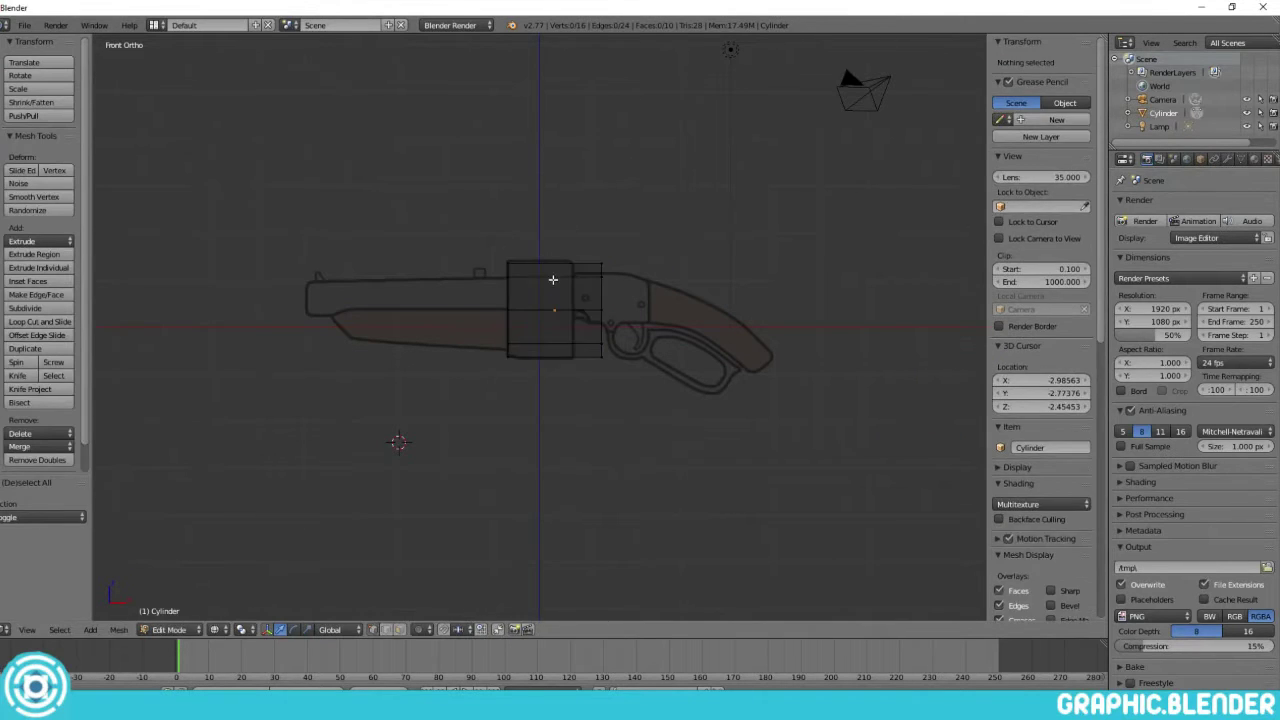
pyautogui.press('a')
pyautogui.press('b')
pyautogui.moveTo(544, 236); pyautogui.dragTo(562, 394)
pyautogui.moveTo(562, 394); pyautogui.dragTo(725, 398, button='middle')
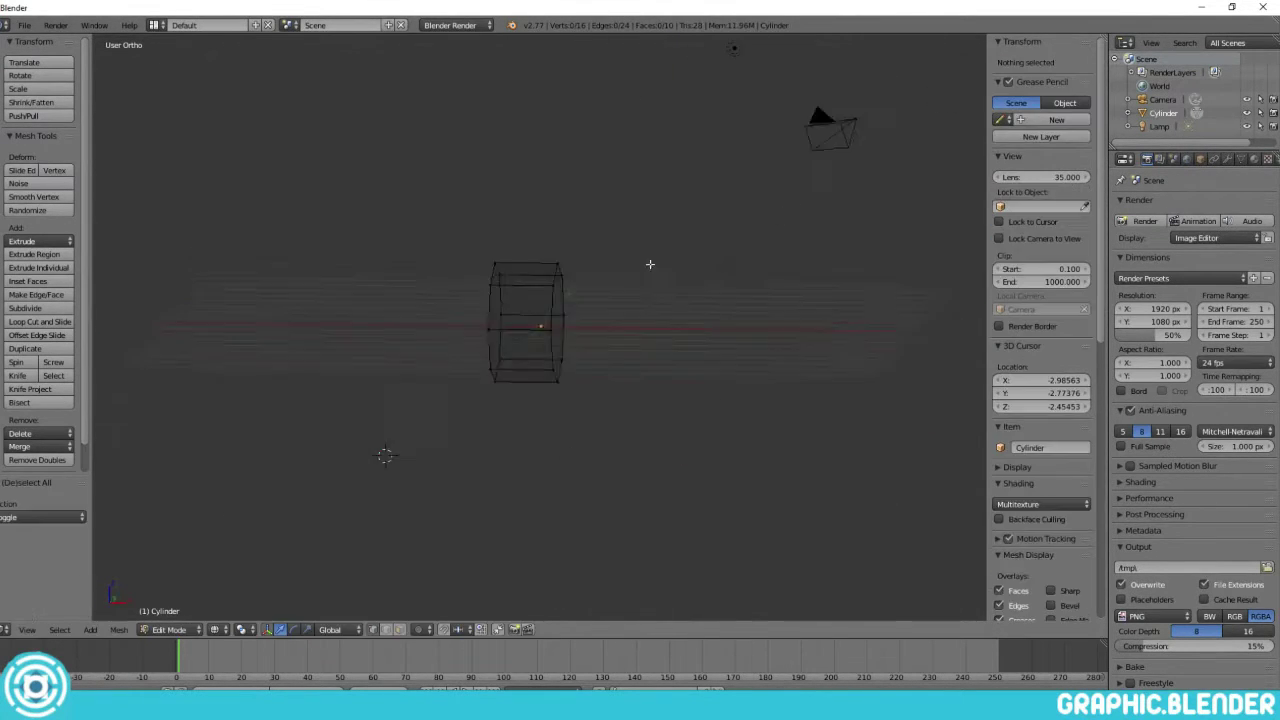
# Return to Object Mode in the front view and add a second cylinder
pyautogui.press('Tab')
pyautogui.press('KP_1')
pyautogui.scroll(3, 608, 294)
pyautogui.hotkey('shift', 'a')
pyautogui.click(586, 386)
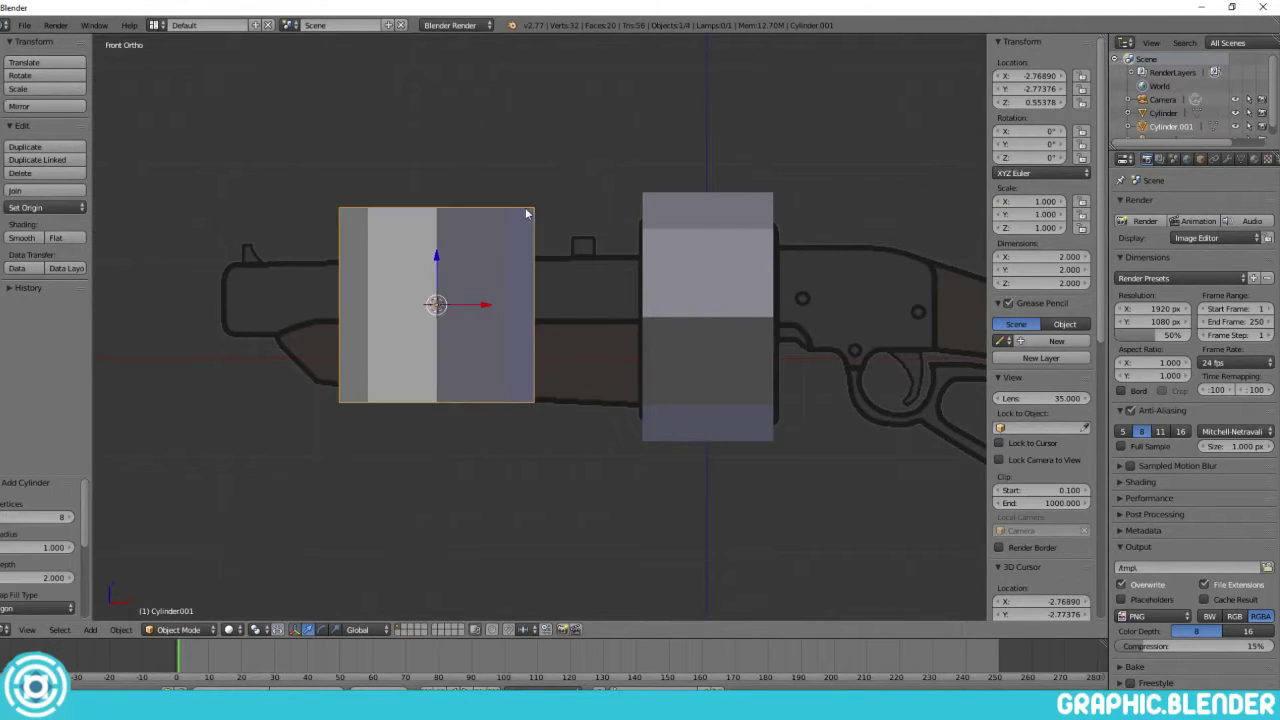
# Rotate the new 6-sided cylinder a quarter turn and stretch it along the barrel
pyautogui.keyDown('ctrl'); pyautogui.scroll(-2, 63, 516); pyautogui.keyUp('ctrl')
pyautogui.press('Return')
pyautogui.press('Tab')
pyautogui.press('z')
pyautogui.press('g')
pyautogui.press('x')
pyautogui.click(274, 458)
pyautogui.press('z')
# Shrink the barrel mesh to barrel thickness and move it into the barrel position
pyautogui.press('a')
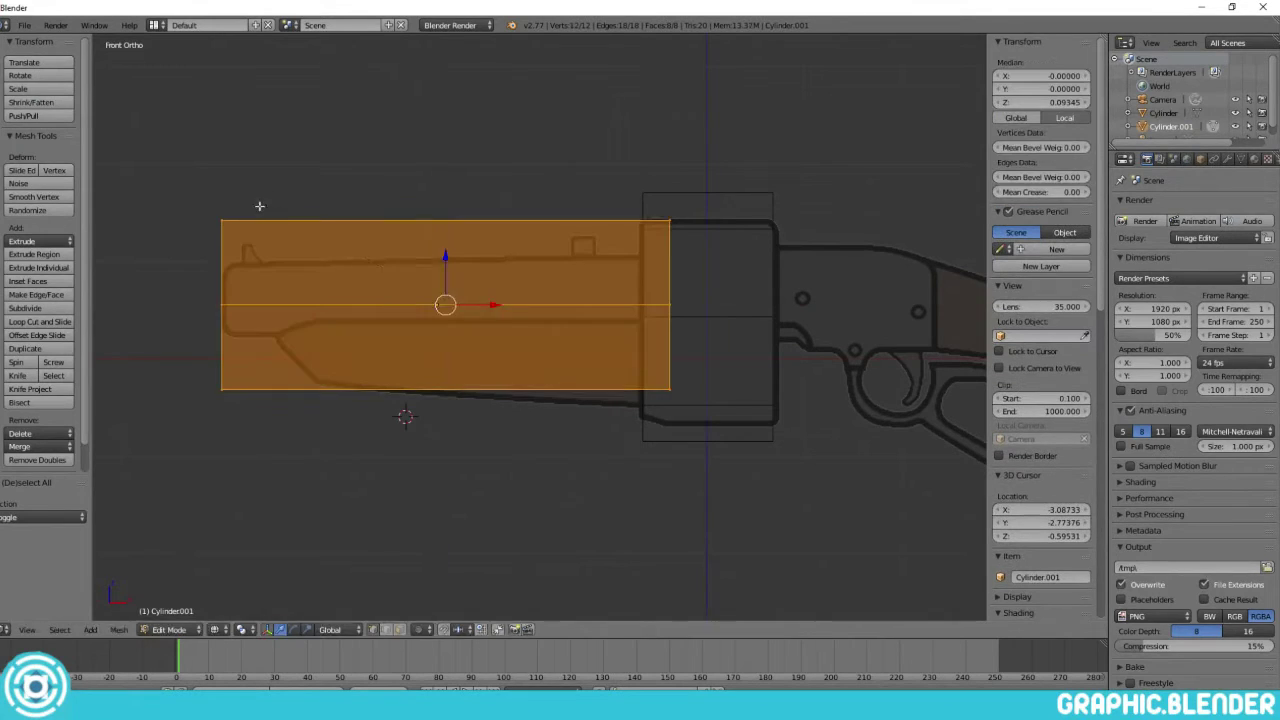
pyautogui.press('s')
pyautogui.press('g')
pyautogui.press('s')
pyautogui.click(769, 343)
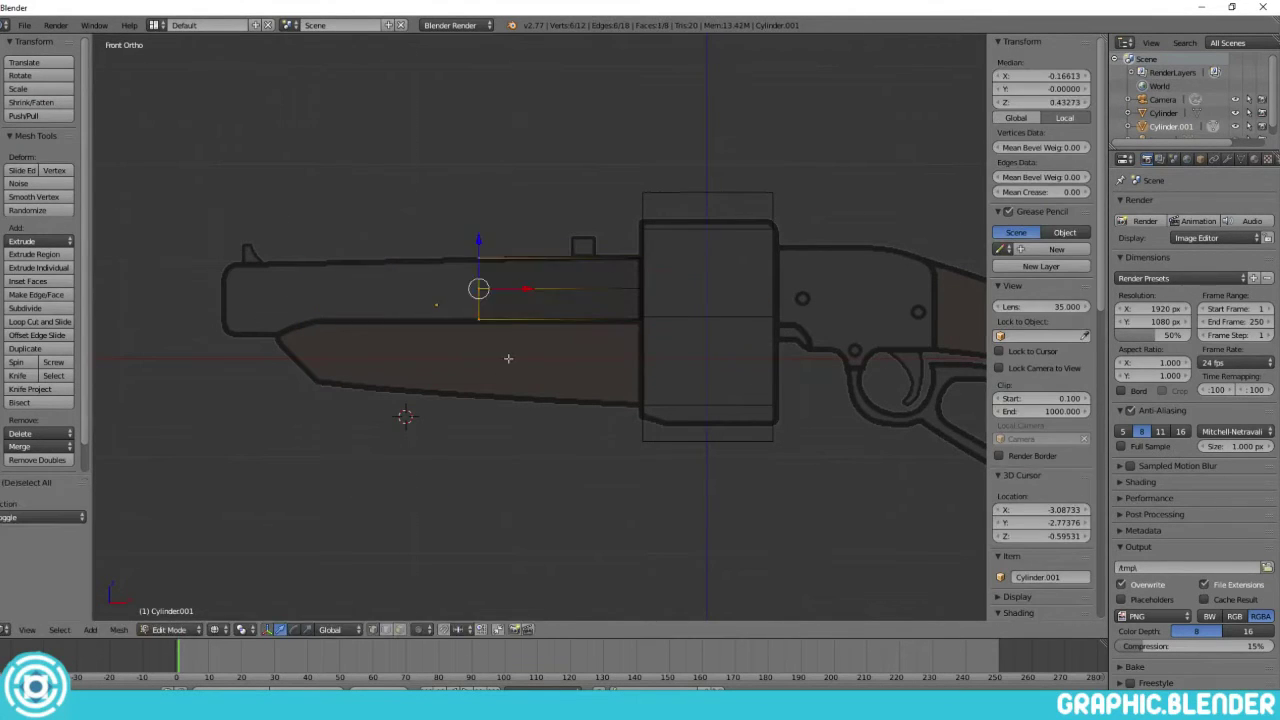
pyautogui.press('a')
pyautogui.moveTo(425, 283); pyautogui.dragTo(673, 288, button='middle')
pyautogui.press('a')
# Duplicate the barrel with Shift+D and place the copy beside the first along Y
pyautogui.hotkey('shift', 'd')
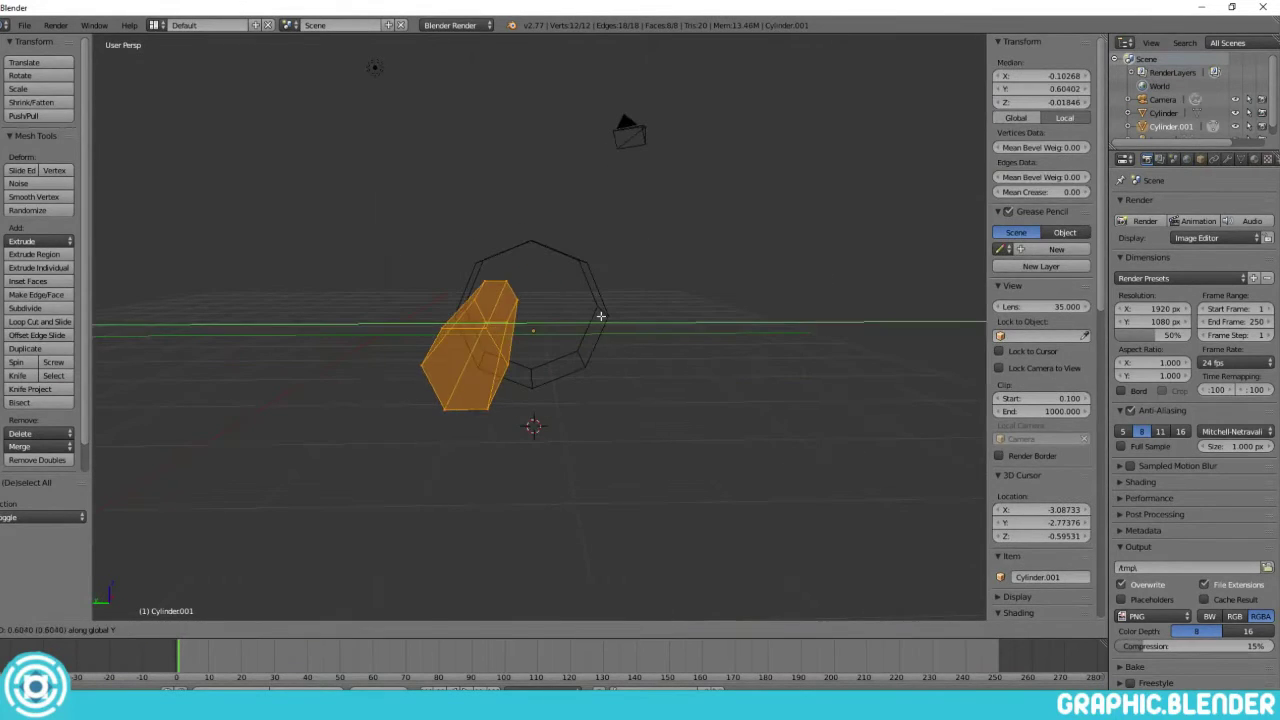
pyautogui.click(635, 317)
pyautogui.moveTo(635, 317); pyautogui.dragTo(575, 328, button='middle')
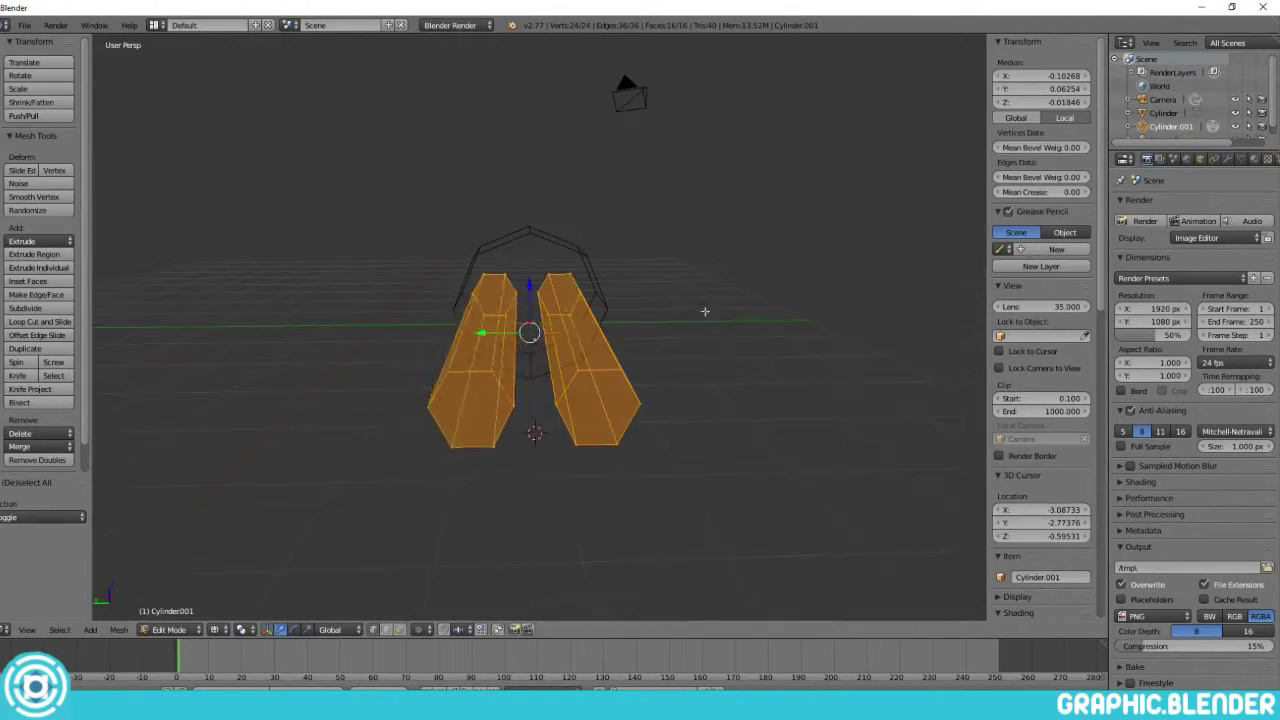
pyautogui.moveTo(577, 326); pyautogui.dragTo(466, 329)
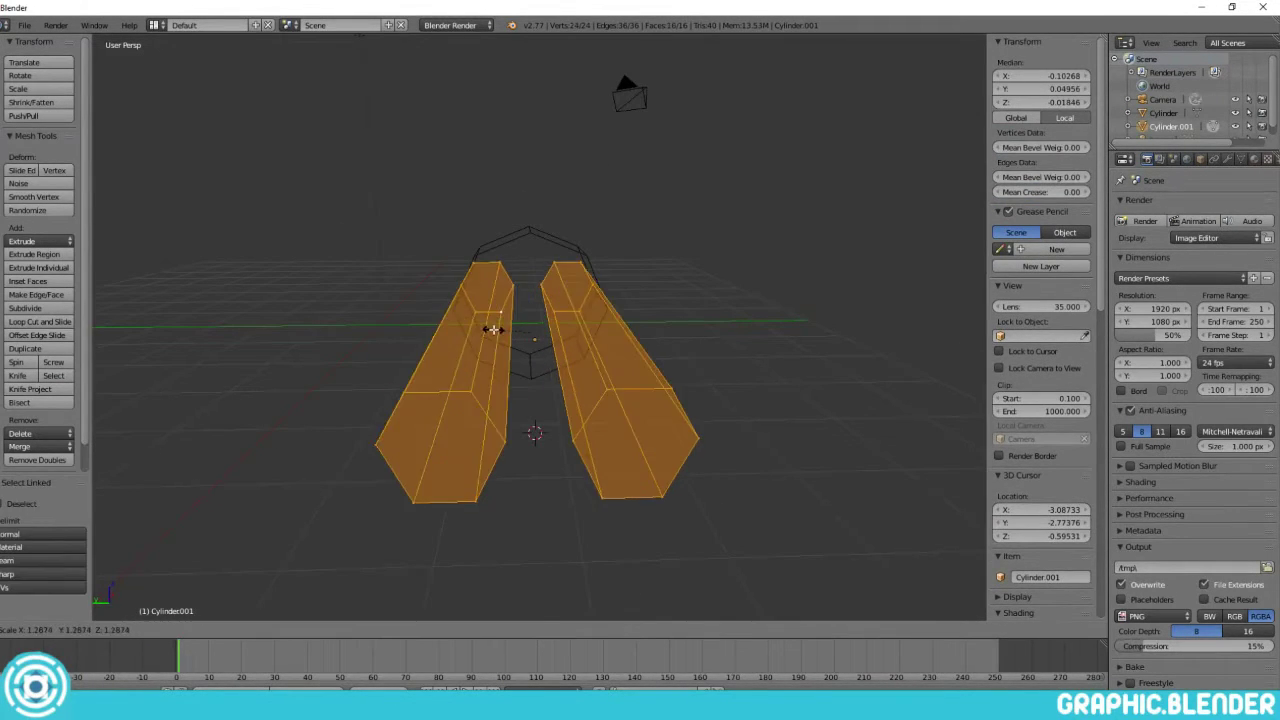
pyautogui.moveTo(466, 329); pyautogui.dragTo(600, 300, button='middle')
# Check the barrel pieces in side and front views, then return to Object Mode
pyautogui.rightClick(558, 279)
pyautogui.hotkey('ctrl', 'l')
pyautogui.press('KP_3')
pyautogui.press('a')
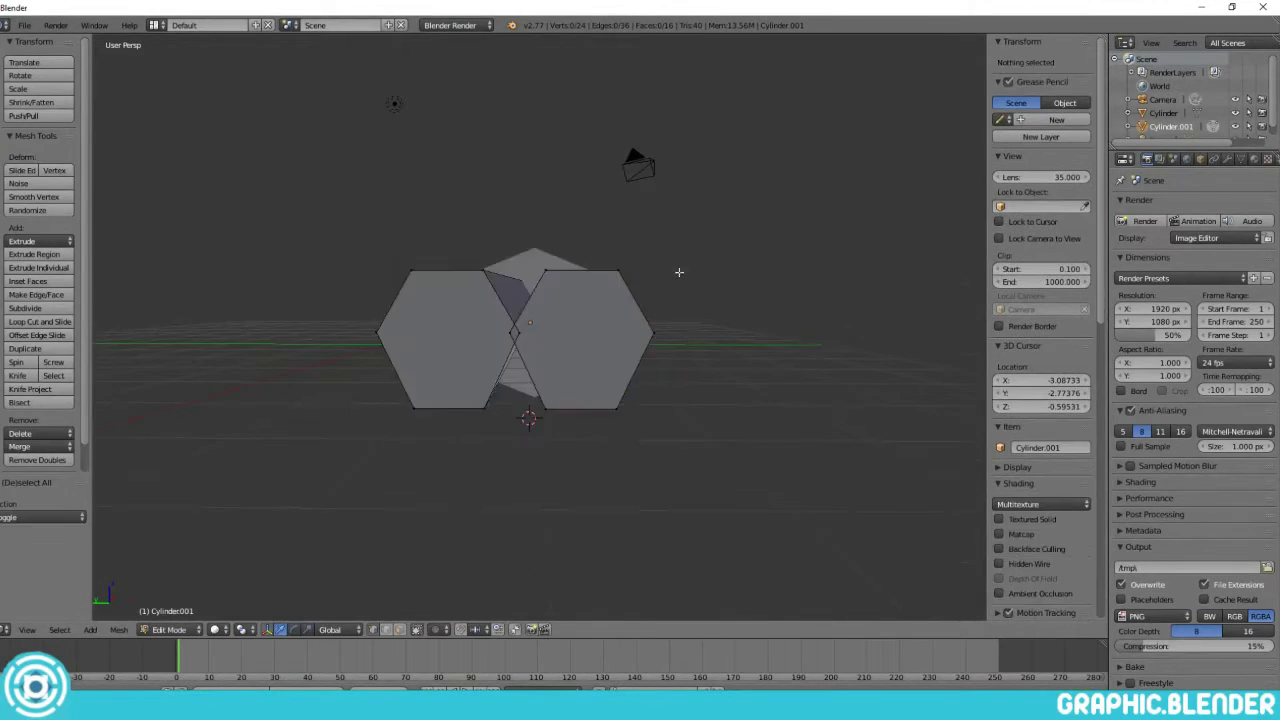
pyautogui.press('KP_1')
pyautogui.press('a')
pyautogui.press('Tab')
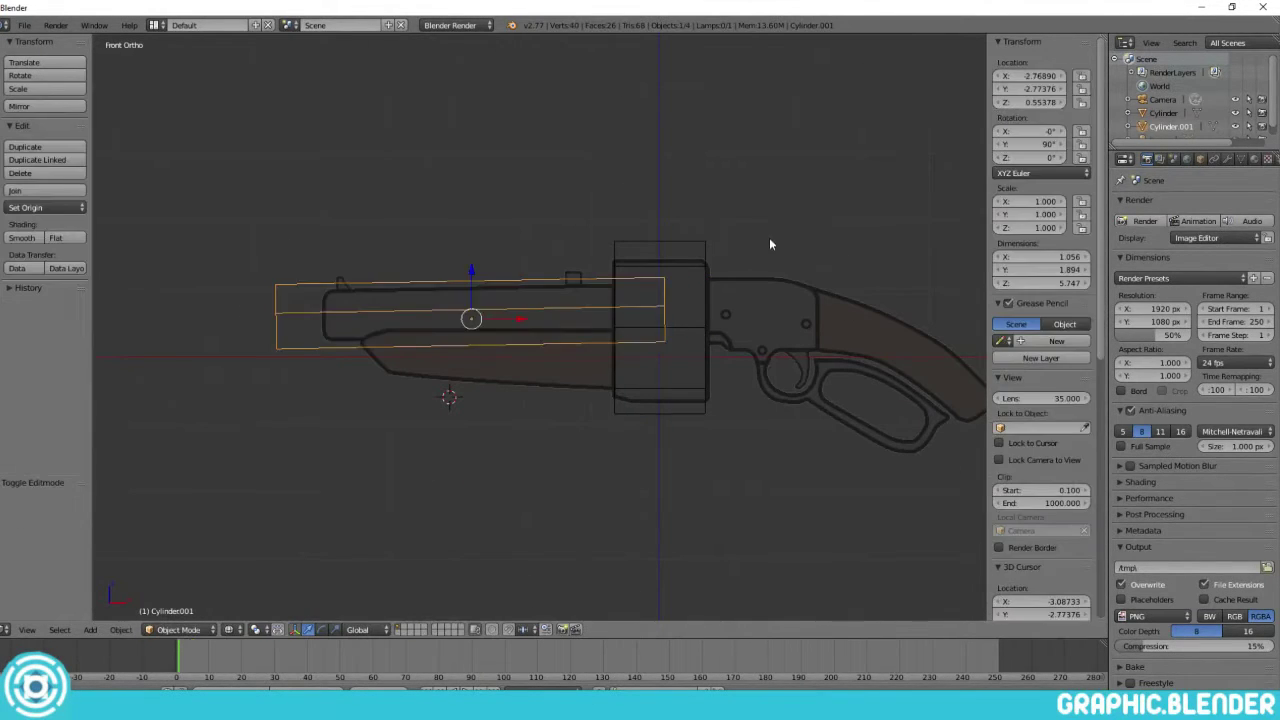
# Select the barrel object in the front view and enter its Edit Mode
pyautogui.press('a')
pyautogui.scroll(-6, 1065, 500)
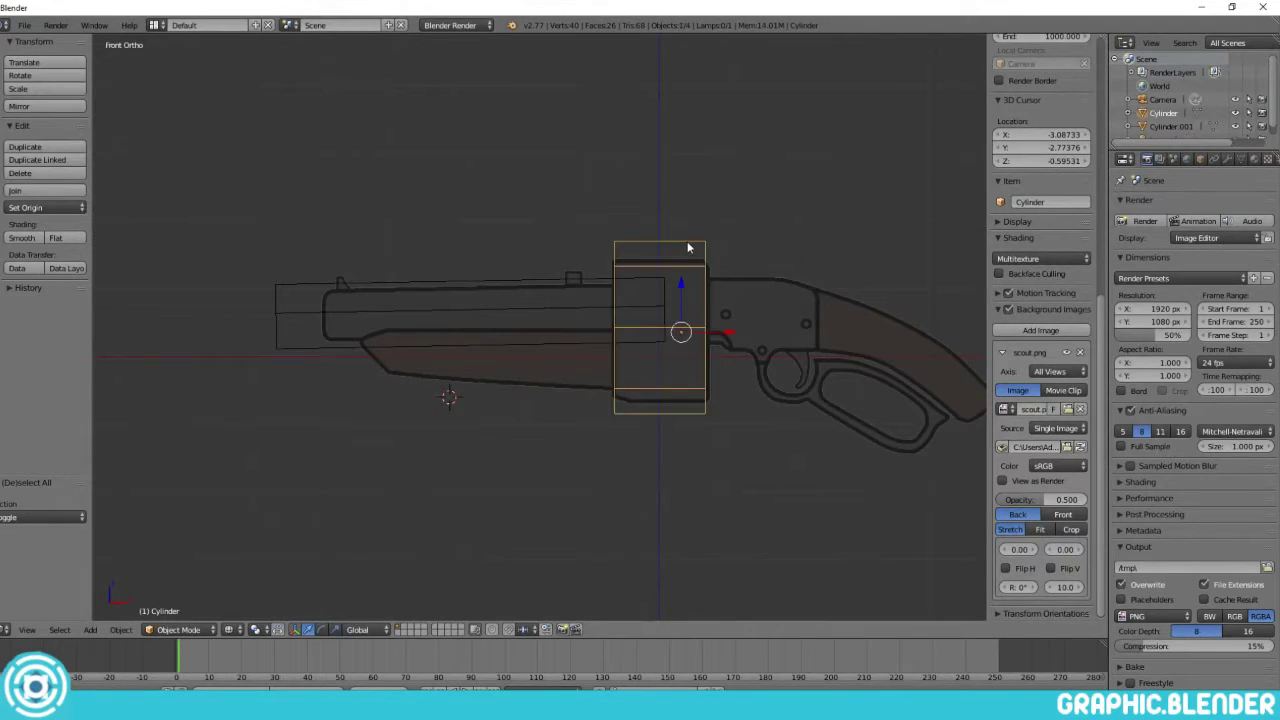
pyautogui.click(751, 268)
pyautogui.moveTo(751, 268); pyautogui.dragTo(600, 300, button='middle')
pyautogui.press('KP_1')
pyautogui.rightClick(487, 253)
pyautogui.press('a')
pyautogui.press('Tab')
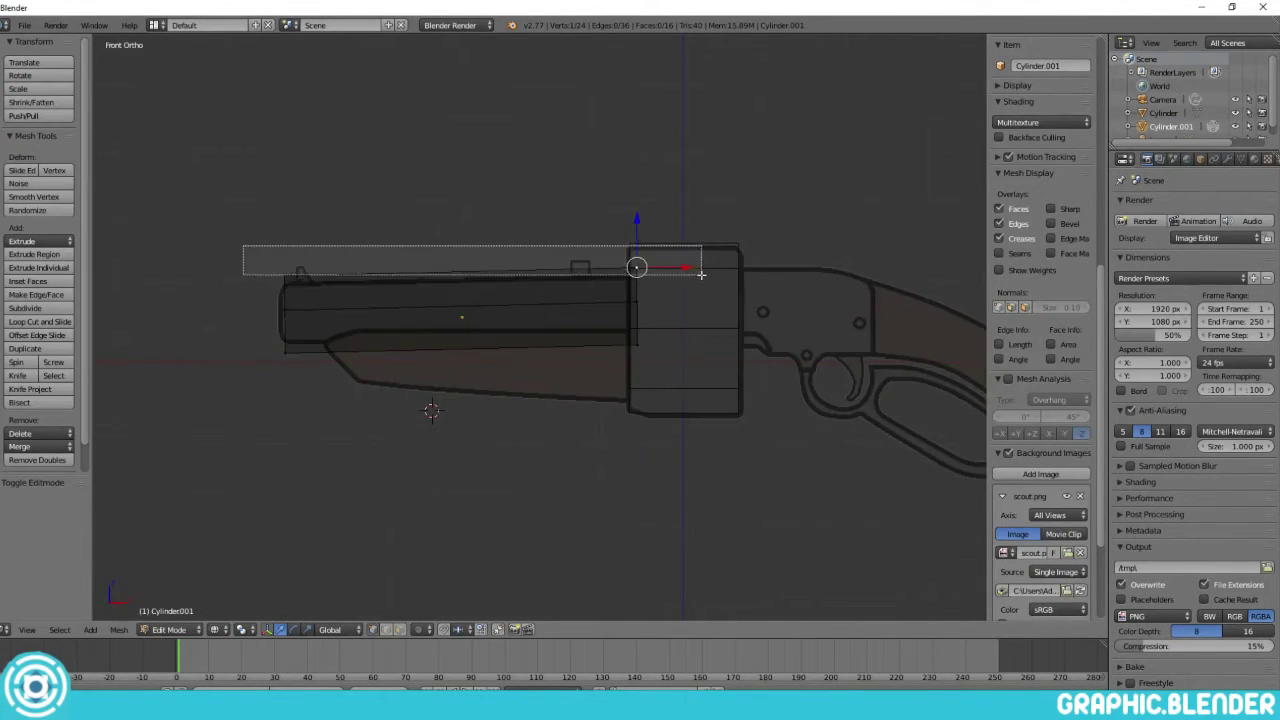
# Box-select the barrel mesh and check it from side, front and end-on views
pyautogui.scroll(1, 300, 340)
pyautogui.press('b')
pyautogui.moveTo(241, 342); pyautogui.dragTo(640, 356)
pyautogui.press('KP_3')
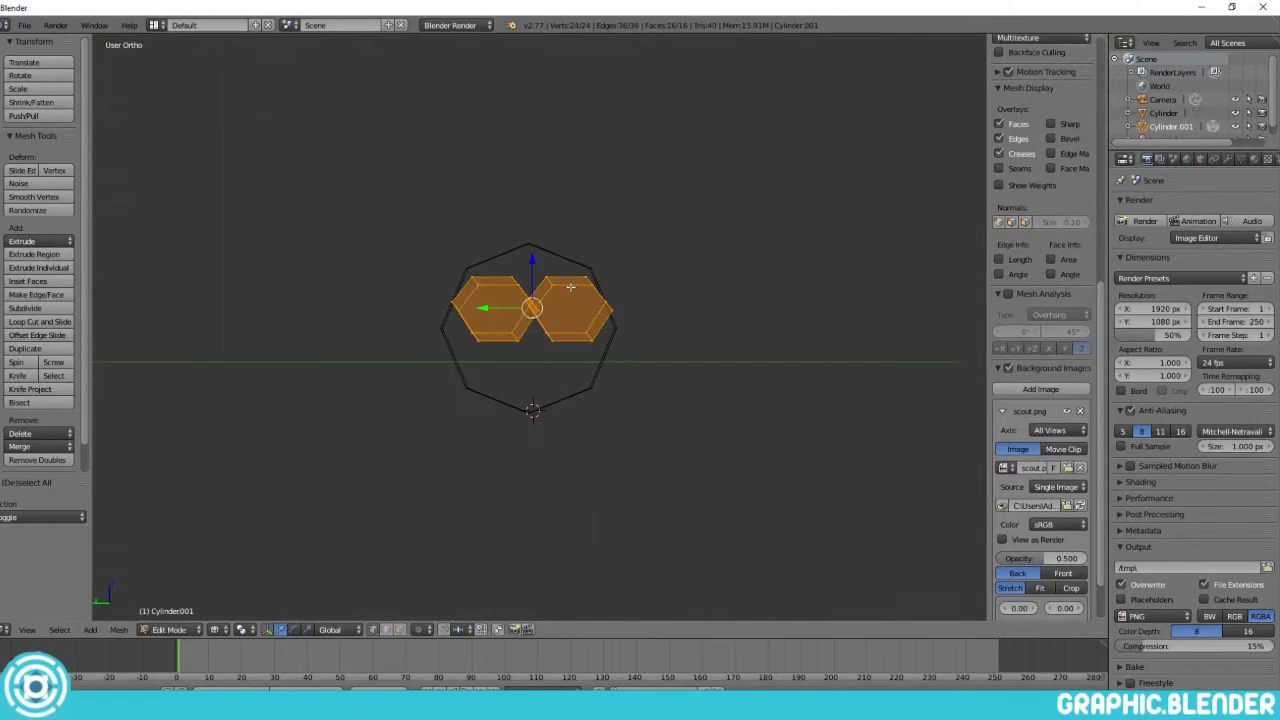
pyautogui.moveTo(560, 300); pyautogui.dragTo(636, 290, button='middle')
pyautogui.press('KP_1')
pyautogui.press('z')
pyautogui.moveTo(559, 469); pyautogui.dragTo(560, 420, button='middle')
# Extrude and shrink the muzzle end faces into rims, then push them in to hollow the barrels
pyautogui.press('KP_3')
pyautogui.moveTo(580, 320); pyautogui.dragTo(598, 305, button='middle')
pyautogui.scroll(6, 598, 305)
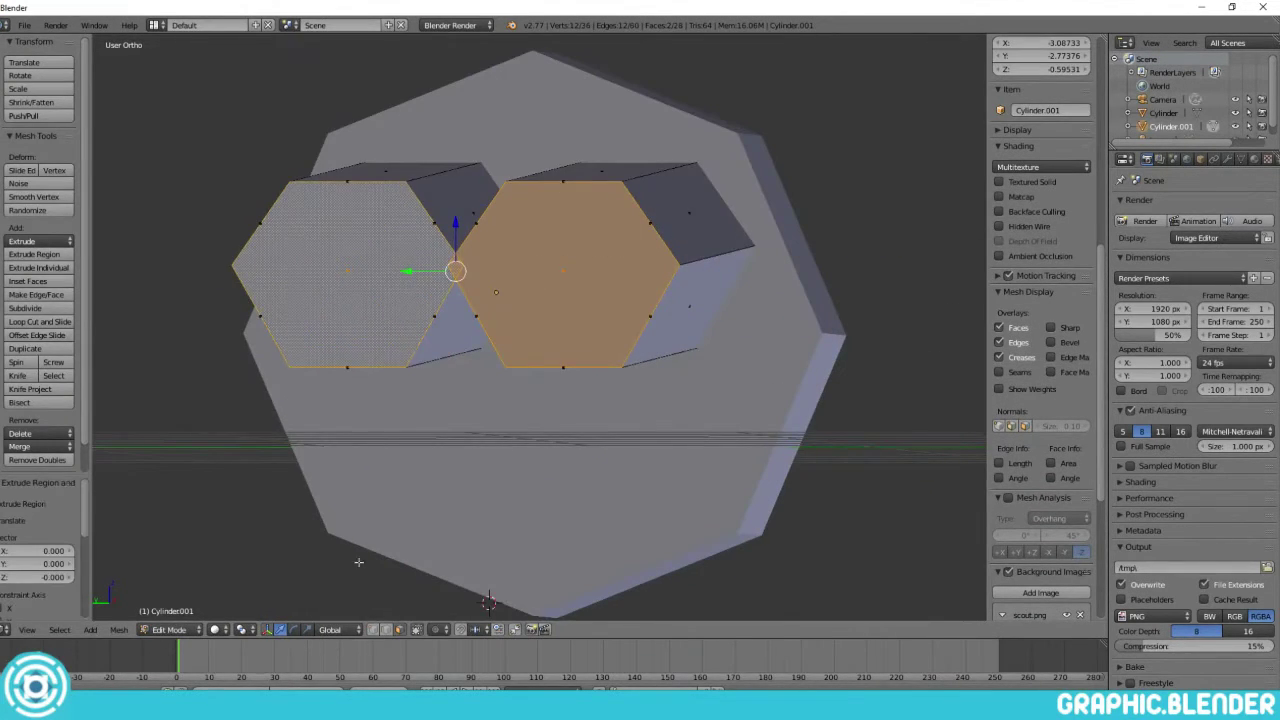
pyautogui.click(666, 230)
pyautogui.press('KP_3')
pyautogui.press('z')
pyautogui.moveTo(666, 230); pyautogui.dragTo(714, 194, button='middle')
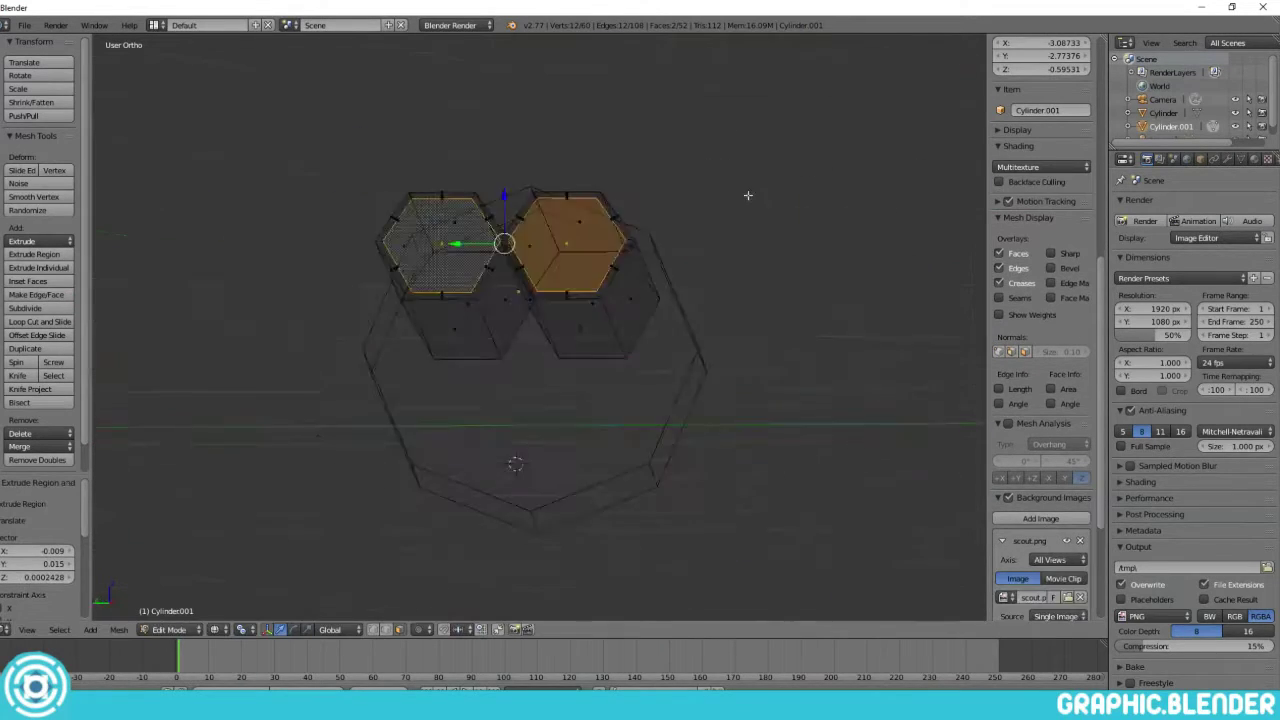
pyautogui.press('e')
# Inspect the hollow barrels in solid and wireframe, then return to Object Mode in front view
pyautogui.moveTo(208, 44); pyautogui.dragTo(520, 300, button='middle')
pyautogui.press('z')
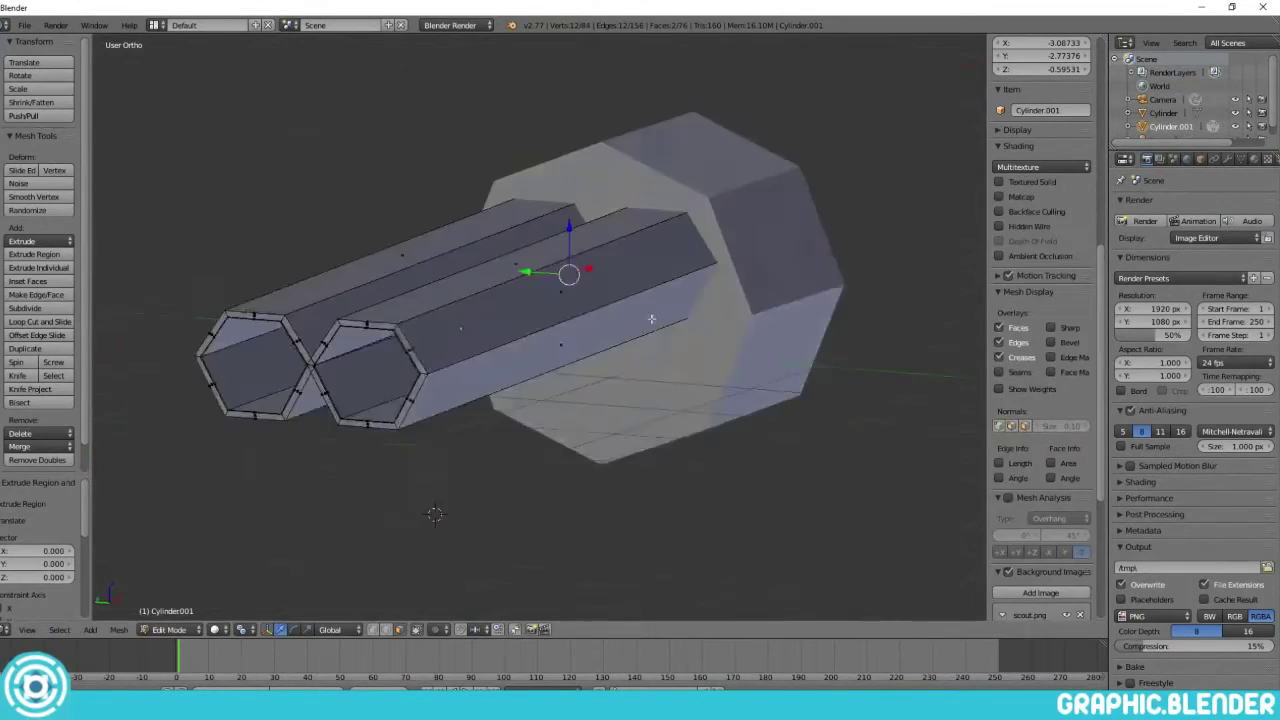
pyautogui.press('z')
pyautogui.moveTo(620, 329); pyautogui.dragTo(690, 261, button='middle')
pyautogui.press('a')
pyautogui.press('Tab')
pyautogui.press('KP_1')
pyautogui.scroll(3, 640, 330)
pyautogui.hotkey('shift', 'a')
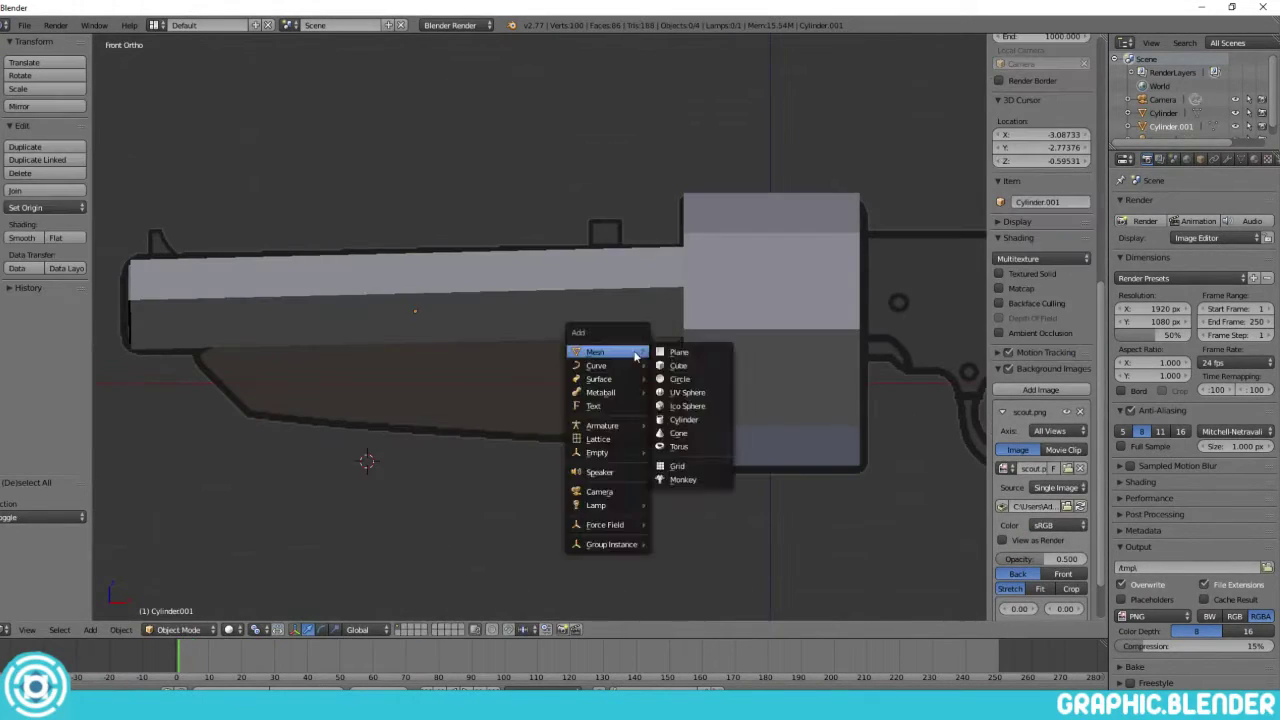
# Add a cube for the stock and box-select its left side in wireframe Edit Mode
pyautogui.click(634, 354)
pyautogui.press('s')
pyautogui.click(781, 397)
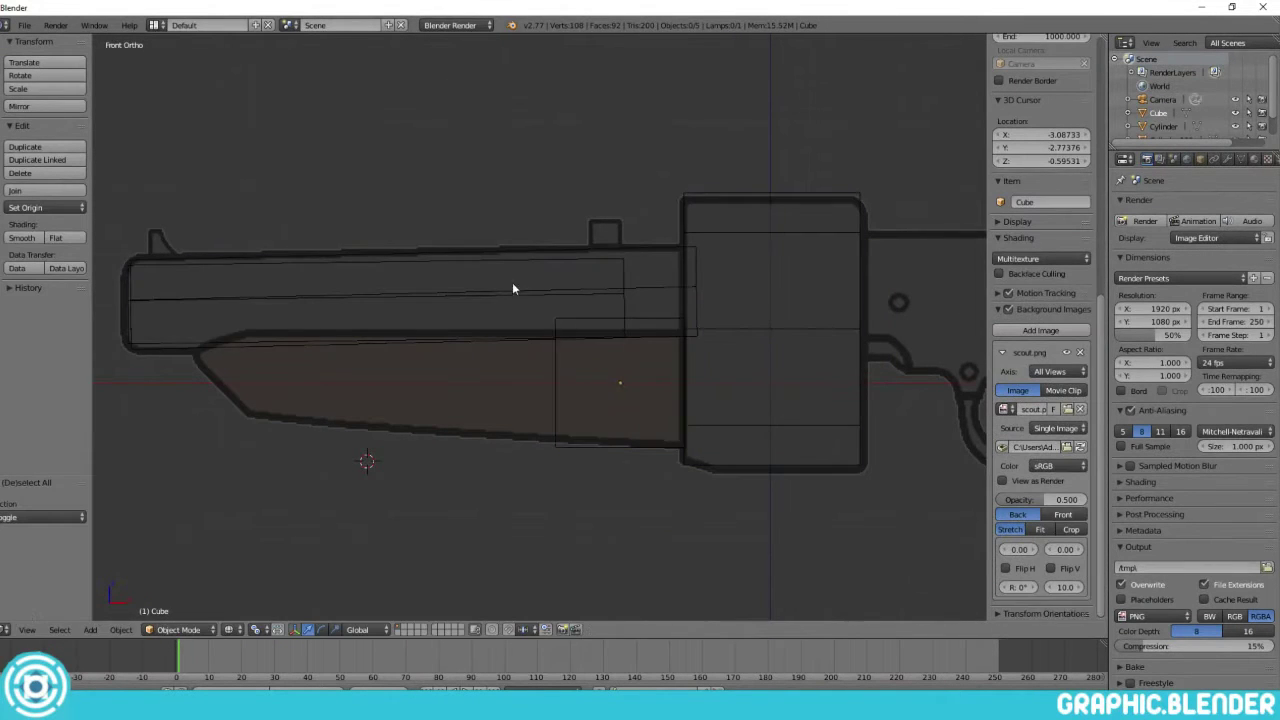
pyautogui.press('Tab')
pyautogui.press('a')
pyautogui.press('b')
pyautogui.moveTo(578, 300); pyautogui.dragTo(553, 507)
# Move the cube's left face to the stock's angled edge and its bottom-left corner onto the slope
pyautogui.press('g')
pyautogui.press('Return')
pyautogui.scroll(3, 634, 380)
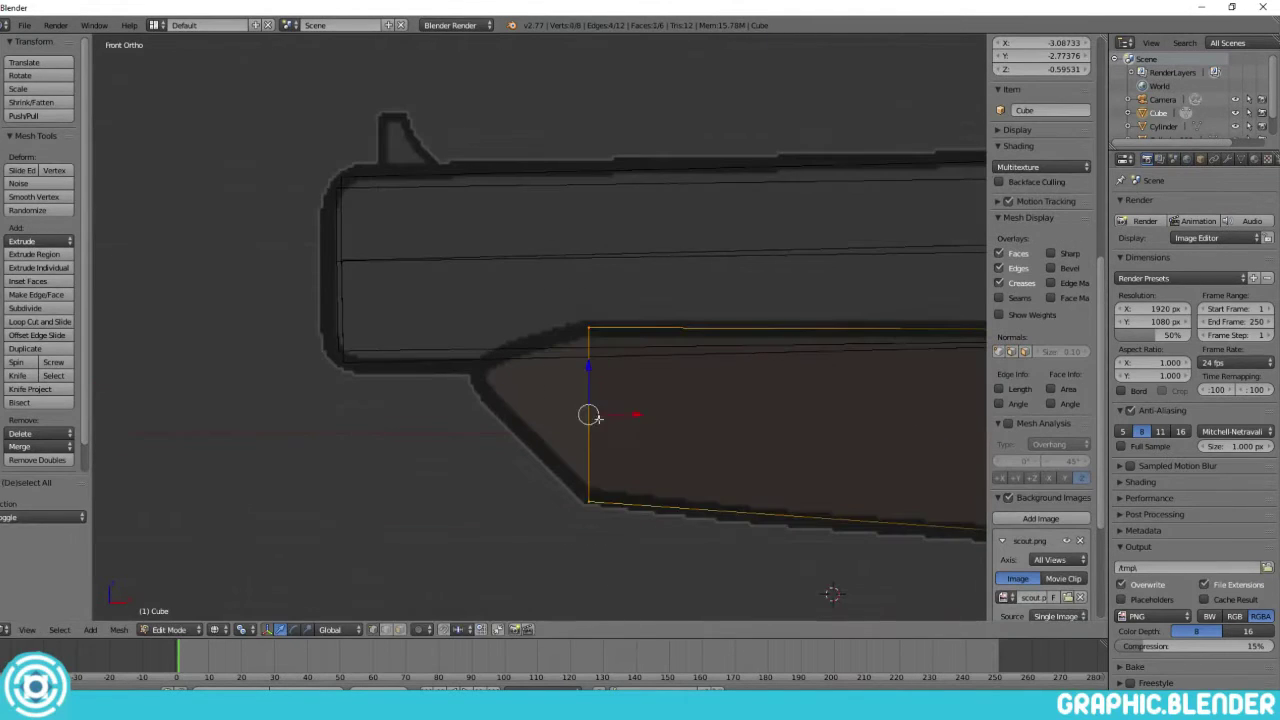
pyautogui.press('a')
pyautogui.rightClick(480, 500)
pyautogui.press('g')
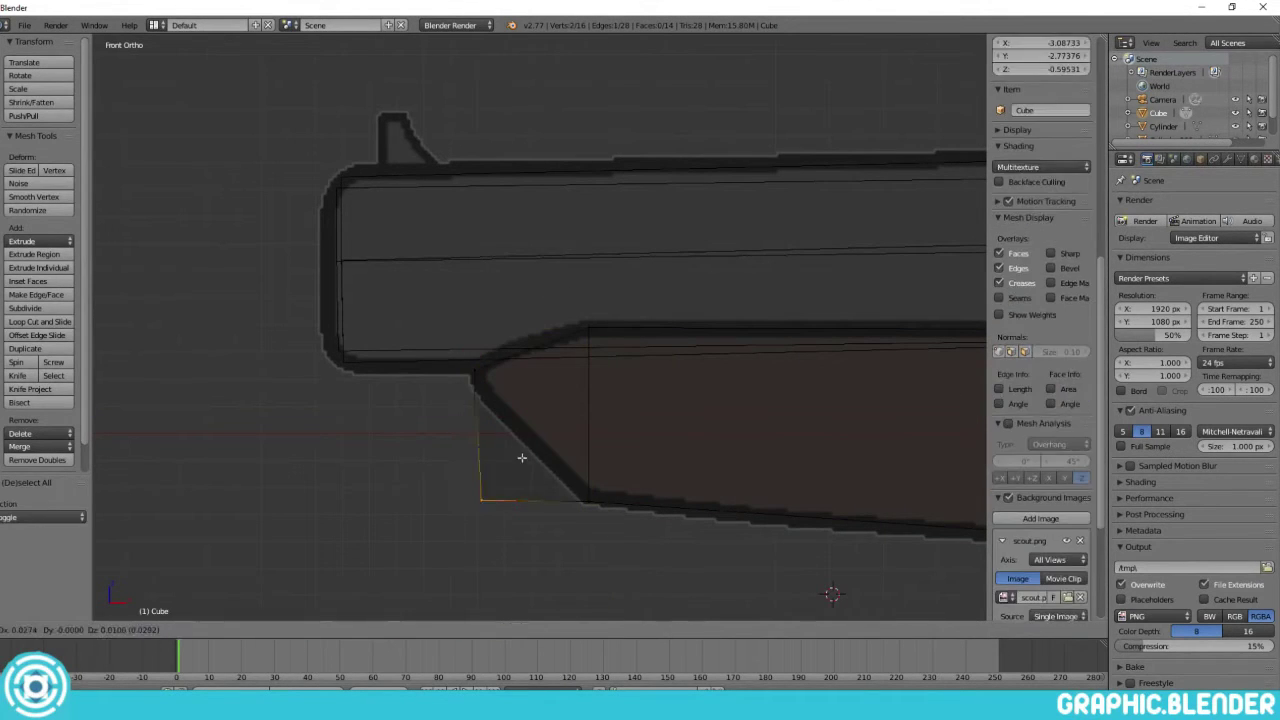
pyautogui.click(498, 377)
pyautogui.moveTo(498, 377); pyautogui.dragTo(657, 374, button='middle')
# Inspect the stock block in solid and wireframe views and select its top-left corner vertices
pyautogui.press('z')
pyautogui.moveTo(694, 323); pyautogui.dragTo(551, 327, button='middle')
pyautogui.press('z')
pyautogui.press('z')
pyautogui.moveTo(597, 257)
pyautogui.mouseDown(button='middle')
pyautogui.moveTo(783, 203)
pyautogui.moveTo(591, 238)
pyautogui.mouseUp(button='middle')
pyautogui.press('KP_1')
pyautogui.rightClick(300, 262)
# Re-check the stock block from orbit and front views and clear the vertex selection
pyautogui.press('z')
pyautogui.press('z')
pyautogui.press('z')
pyautogui.scroll(-5, 350, 213)
pyautogui.press('z')
pyautogui.moveTo(471, 234); pyautogui.dragTo(614, 234, button='middle')
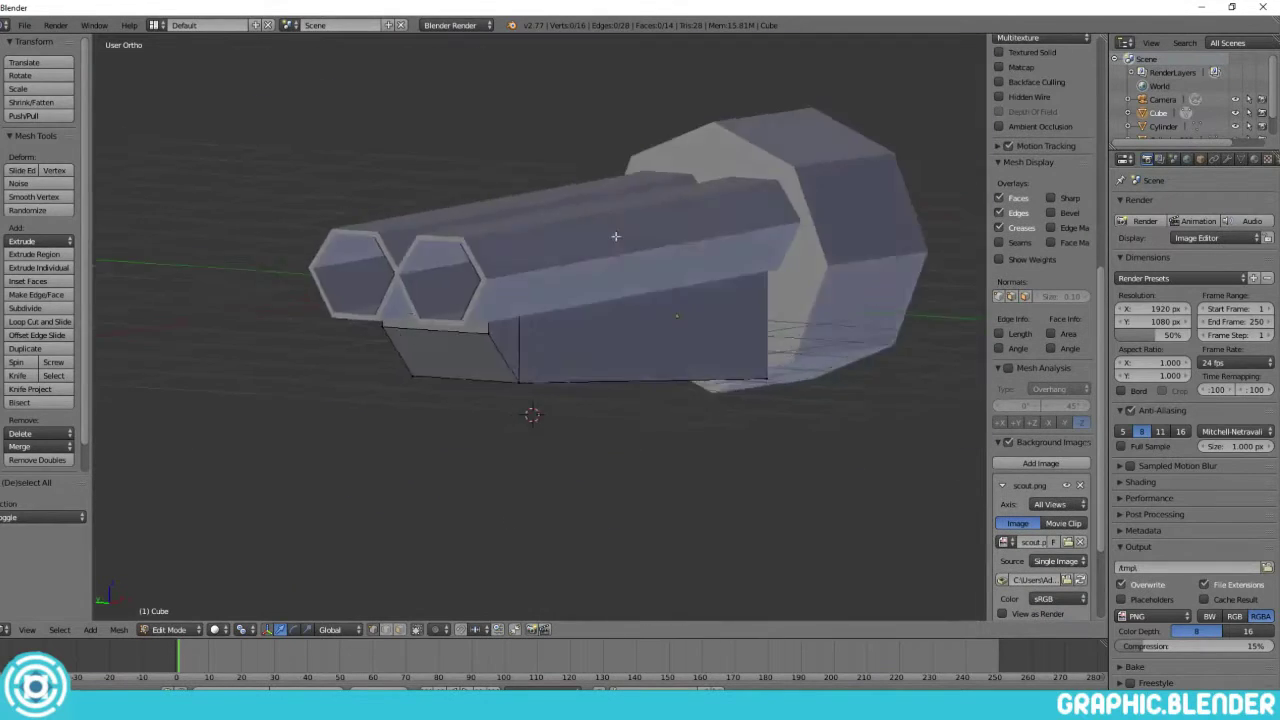
pyautogui.press('KP_1')
pyautogui.press('a')
pyautogui.press('z')
pyautogui.scroll(4, 754, 330)
pyautogui.scroll(3, 731, 257)
# Slide the stock's lower right corner horizontally to the receiver's edge and add a new cube
pyautogui.rightClick(726, 386)
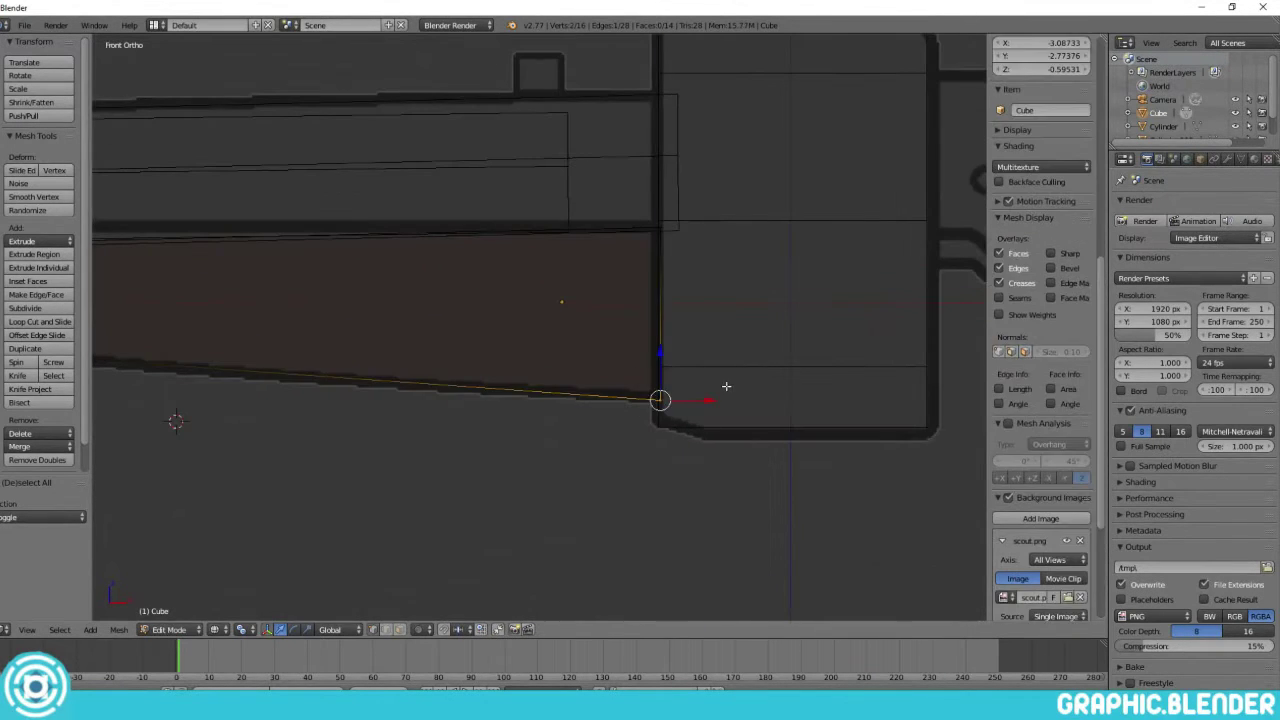
pyautogui.press('g')
pyautogui.press('x')
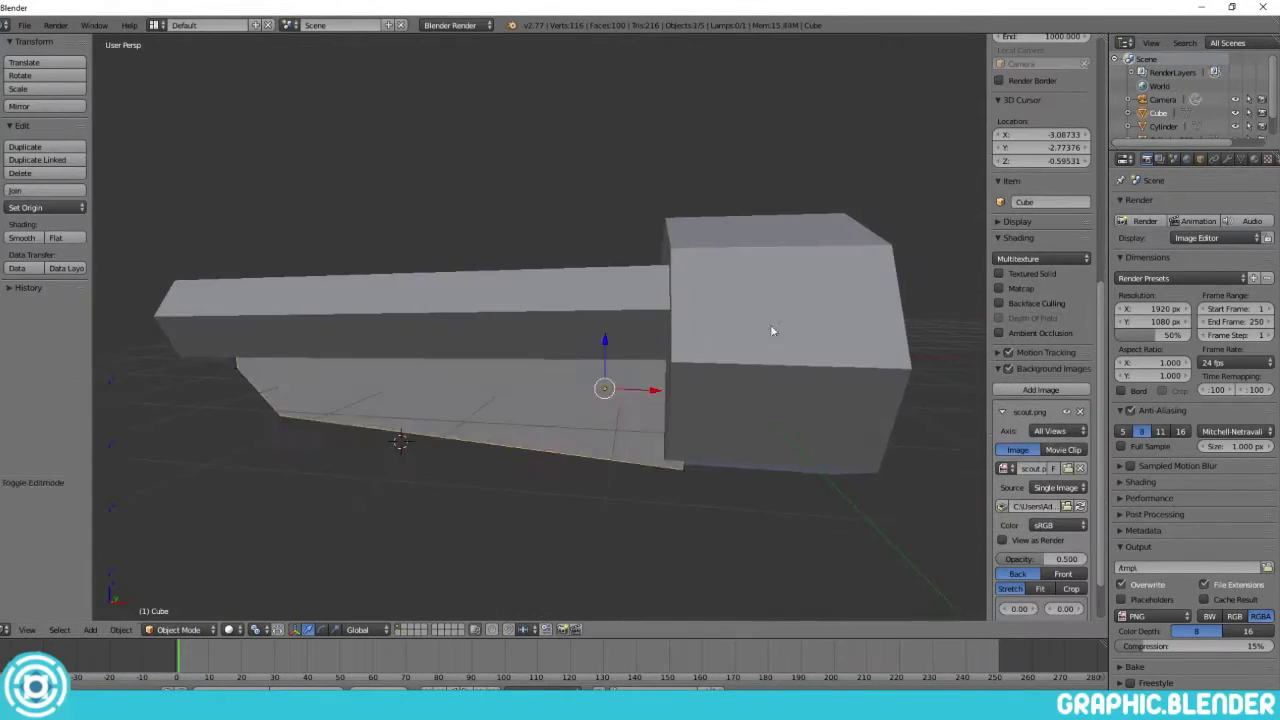
pyautogui.click(653, 383)
pyautogui.press('z')
pyautogui.scroll(-2, 600, 350)
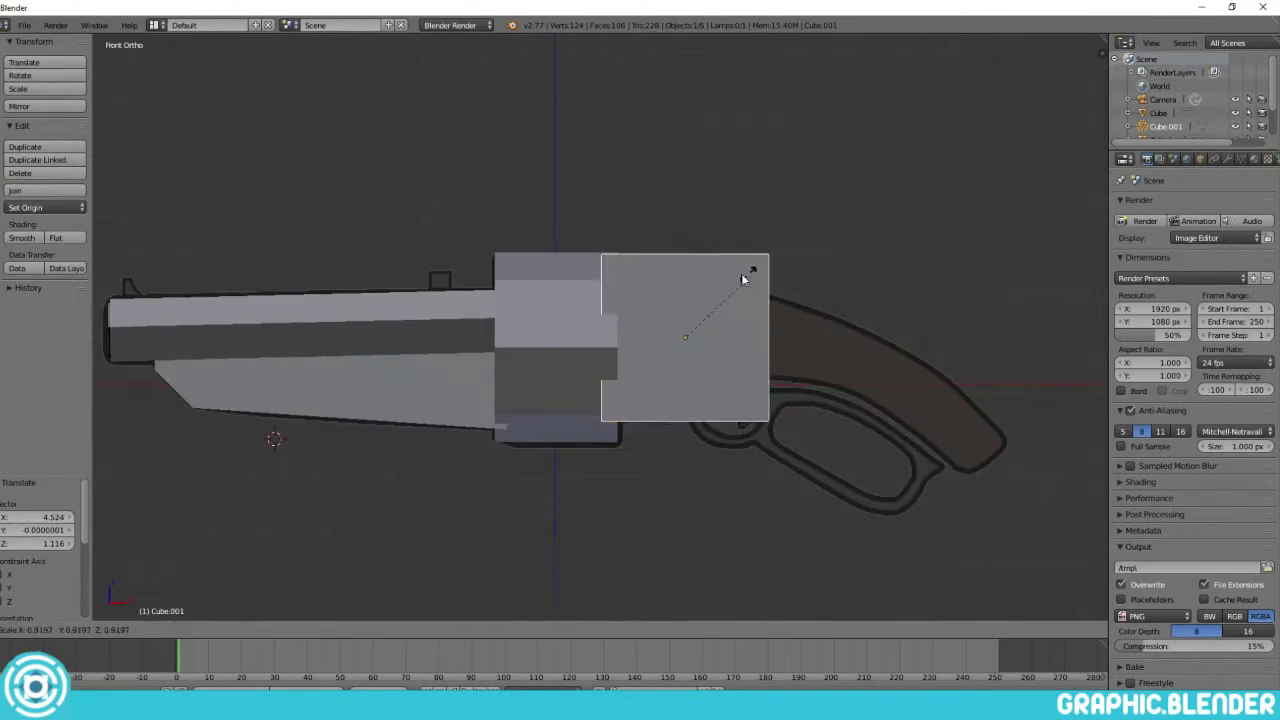
# Resize the new cube and enter its Edit Mode with all vertices deselected
pyautogui.press('s')
pyautogui.click(680, 320)
pyautogui.press('g')
pyautogui.press('Escape')
pyautogui.press('Tab')
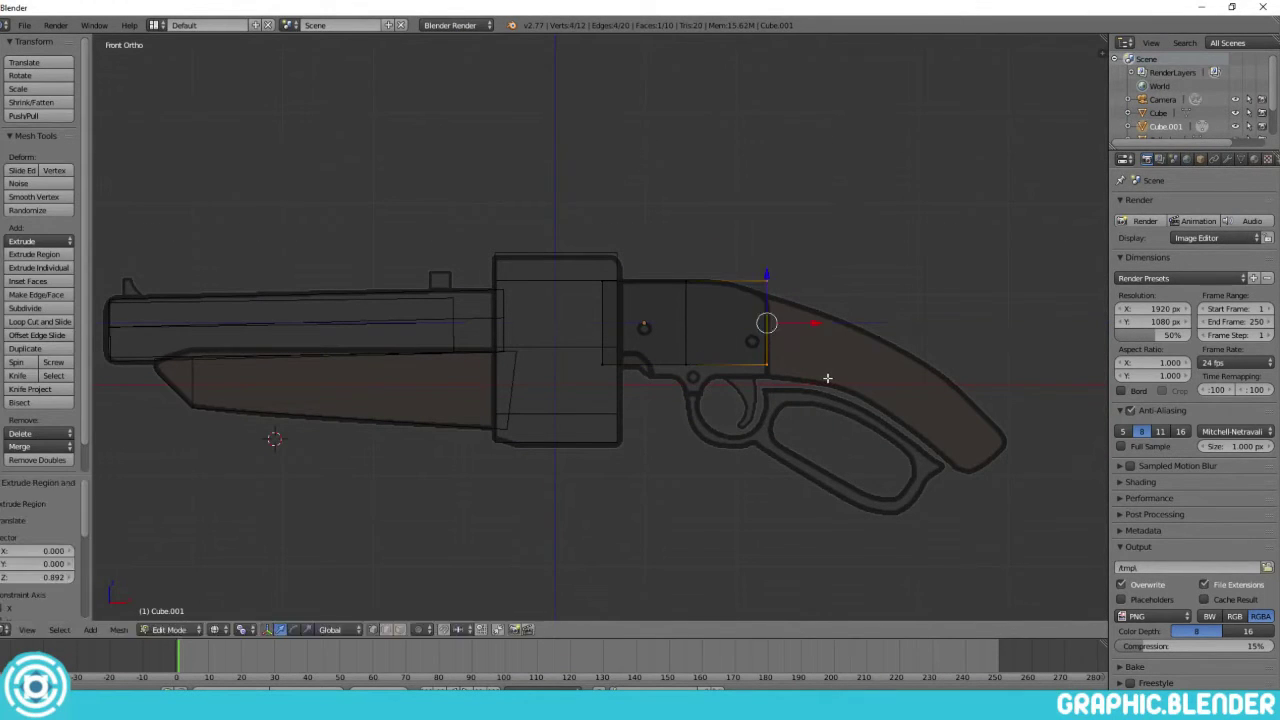
pyautogui.press('KP_Decimal')
# Move the grip-end and corner vertices to follow the reference grip outline
pyautogui.scroll(-3, 701, 313)
pyautogui.press('a')
pyautogui.rightClick(676, 296)
pyautogui.press('g')
pyautogui.scroll(-2, 660, 240)
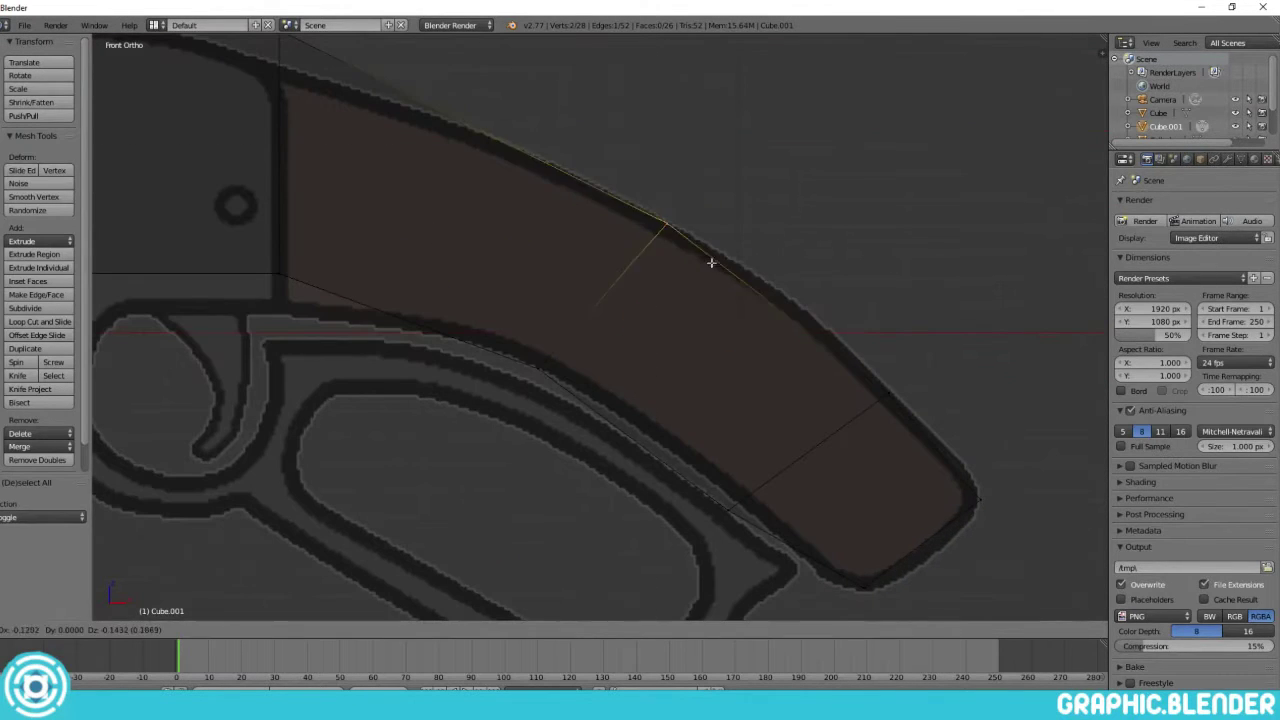
pyautogui.moveTo(840, 553); pyautogui.dragTo(886, 594)
pyautogui.press('g')
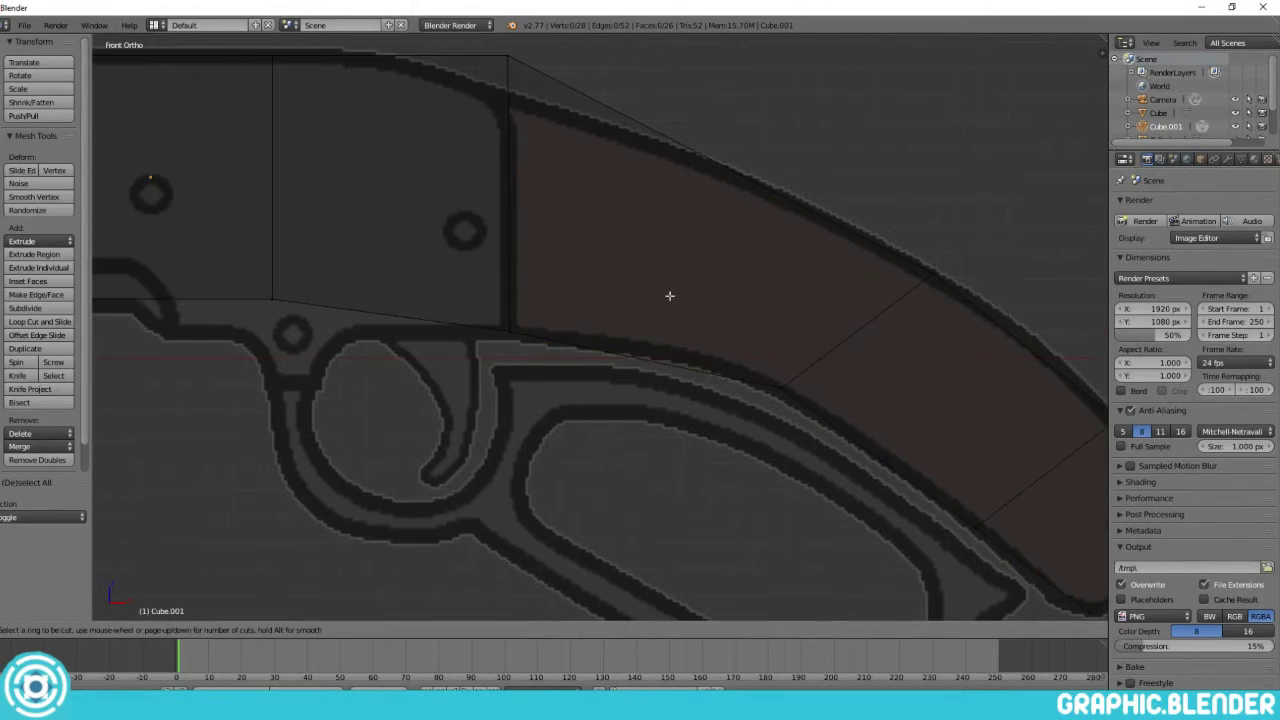
# Move the selected vertices vertically and slide the edge along the grip outline
pyautogui.keyDown('shift'); pyautogui.moveTo(668, 378); pyautogui.dragTo(758, 503, button='middle'); pyautogui.keyUp('shift')
pyautogui.press('g')
pyautogui.press('z')
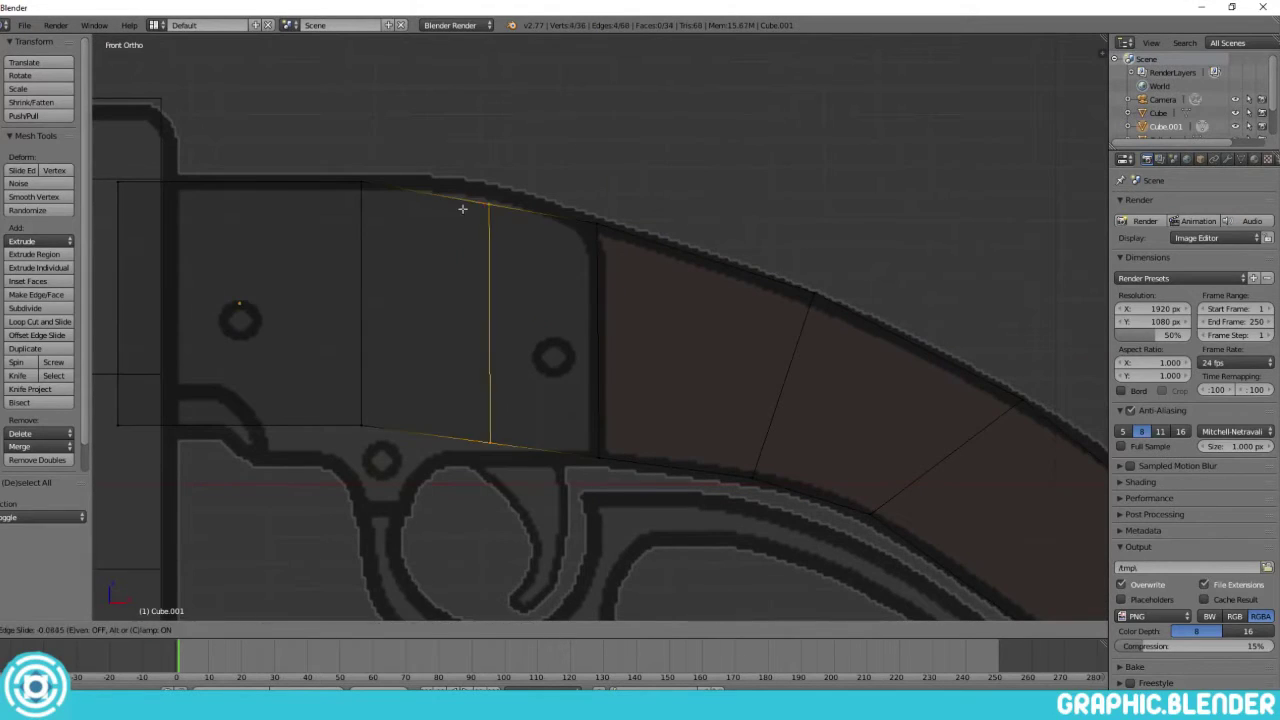
pyautogui.click(455, 208)
pyautogui.keyDown('shift'); pyautogui.moveTo(455, 208); pyautogui.dragTo(553, 189, button='middle'); pyautogui.keyUp('shift')
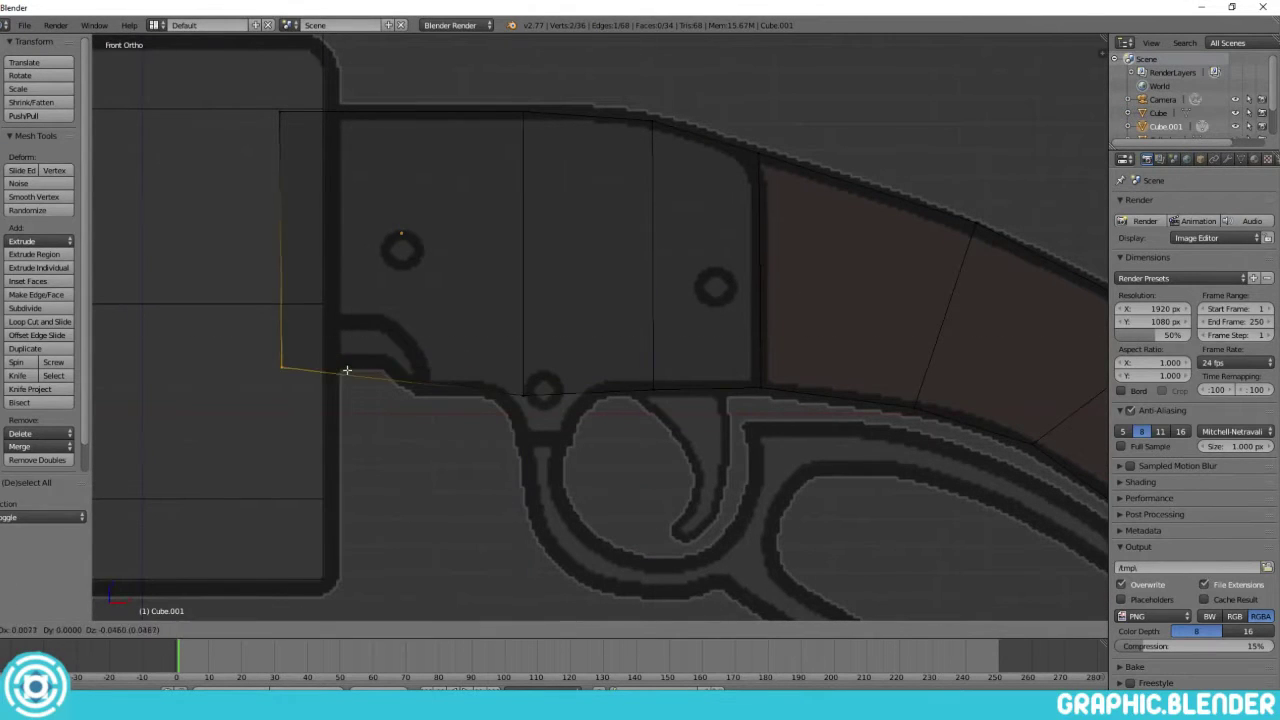
pyautogui.scroll(-3, 453, 395)
# Scale the whole grip mesh along Y to give it thickness, shown in solid shading
pyautogui.moveTo(531, 294); pyautogui.dragTo(700, 290, button='middle')
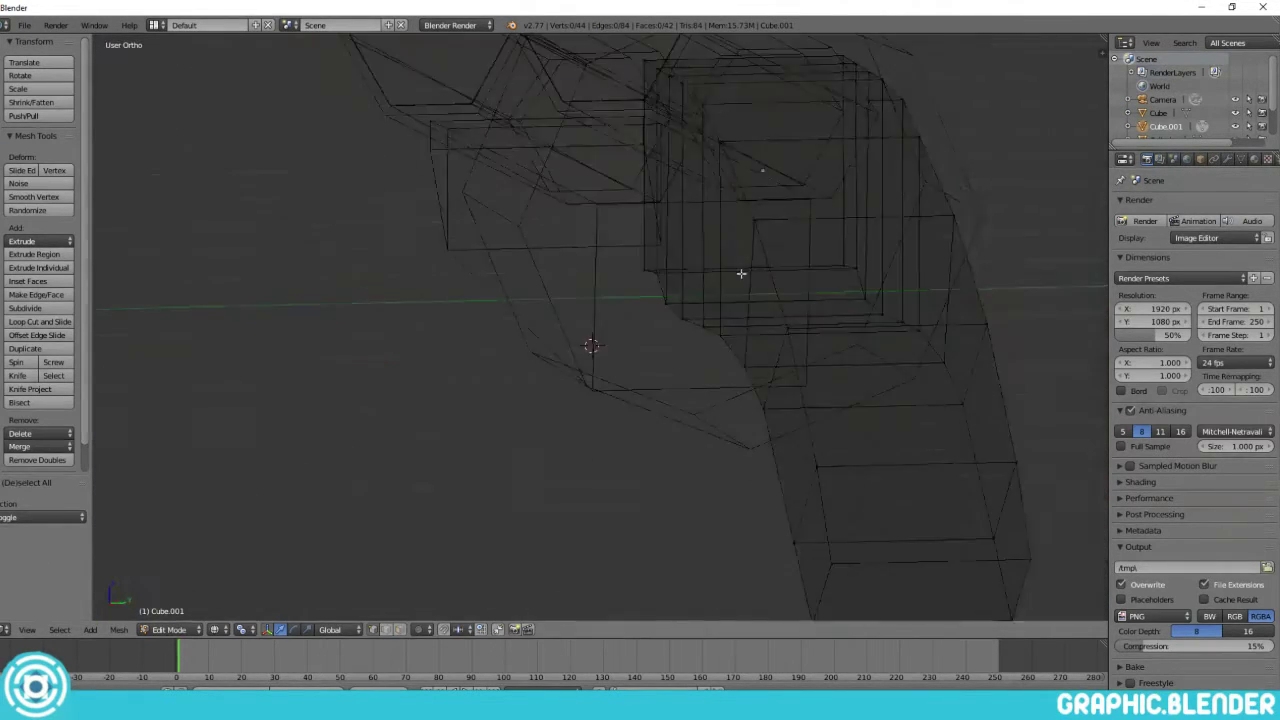
pyautogui.press('a')
pyautogui.press('a')
pyautogui.press('s')
pyautogui.press('y')
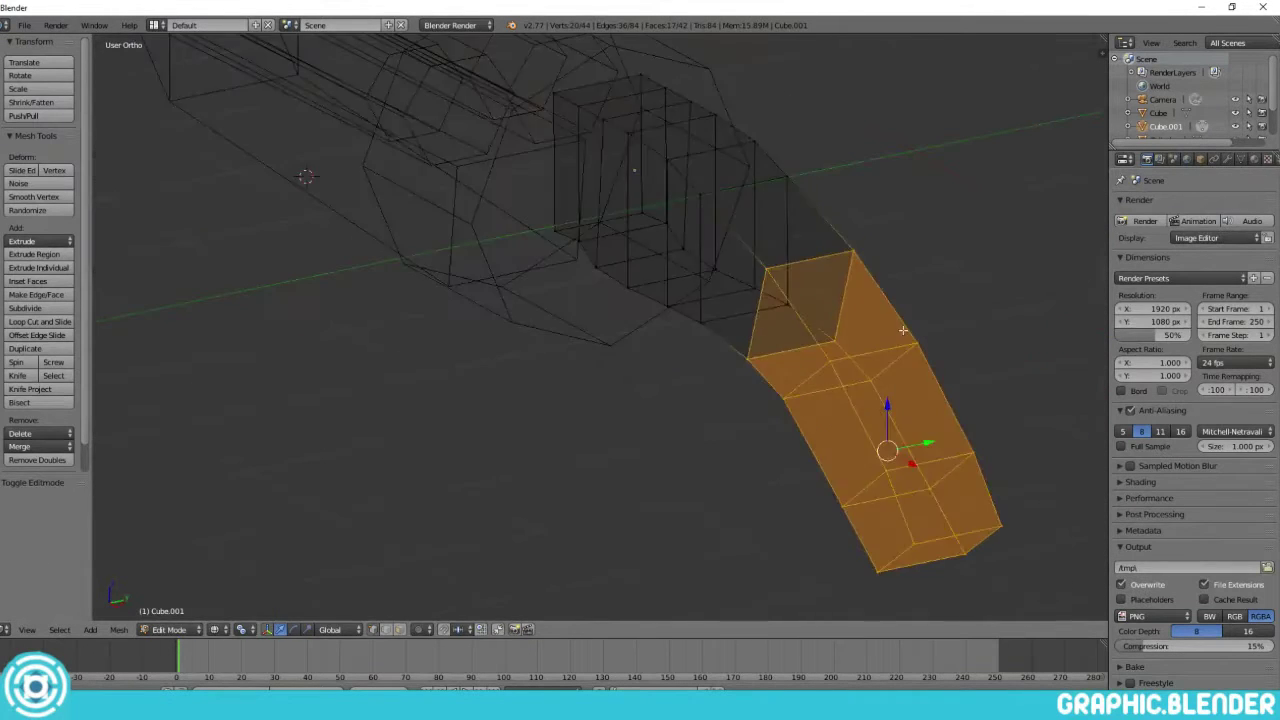
pyautogui.press('z')
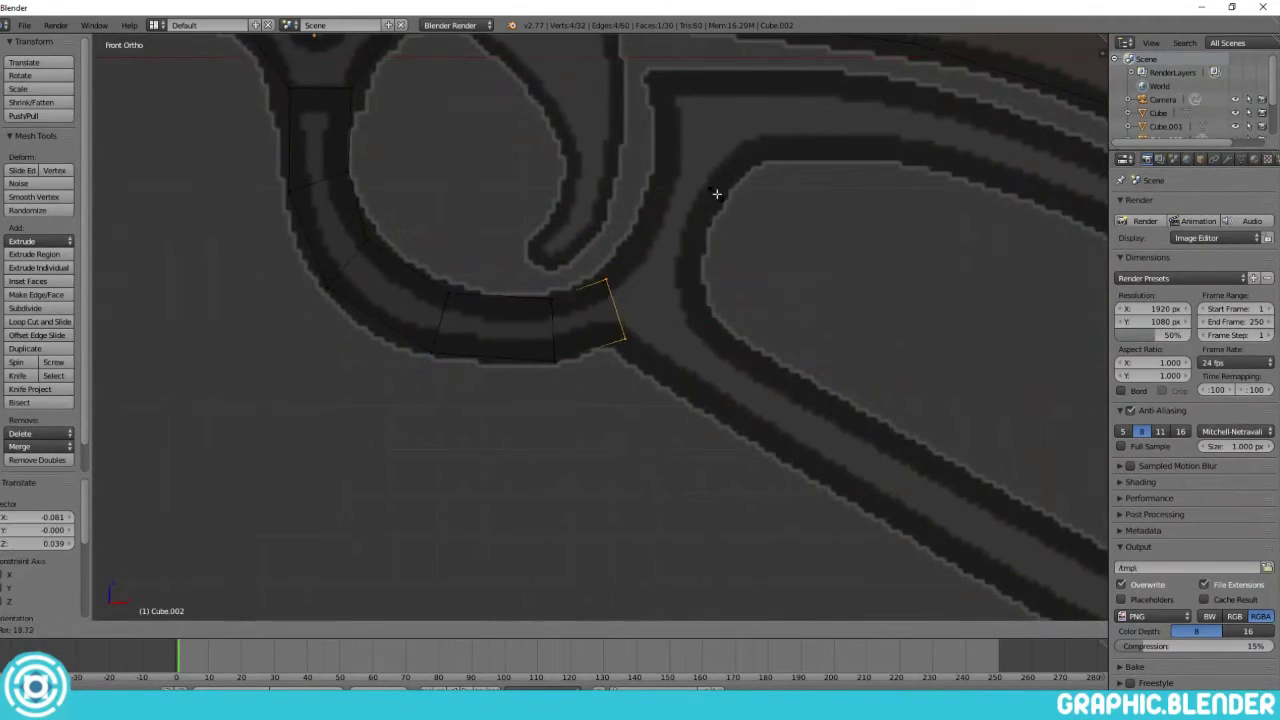
# Place the extruded lever-loop face and delete the unwanted angled face
pyautogui.click(886, 385)
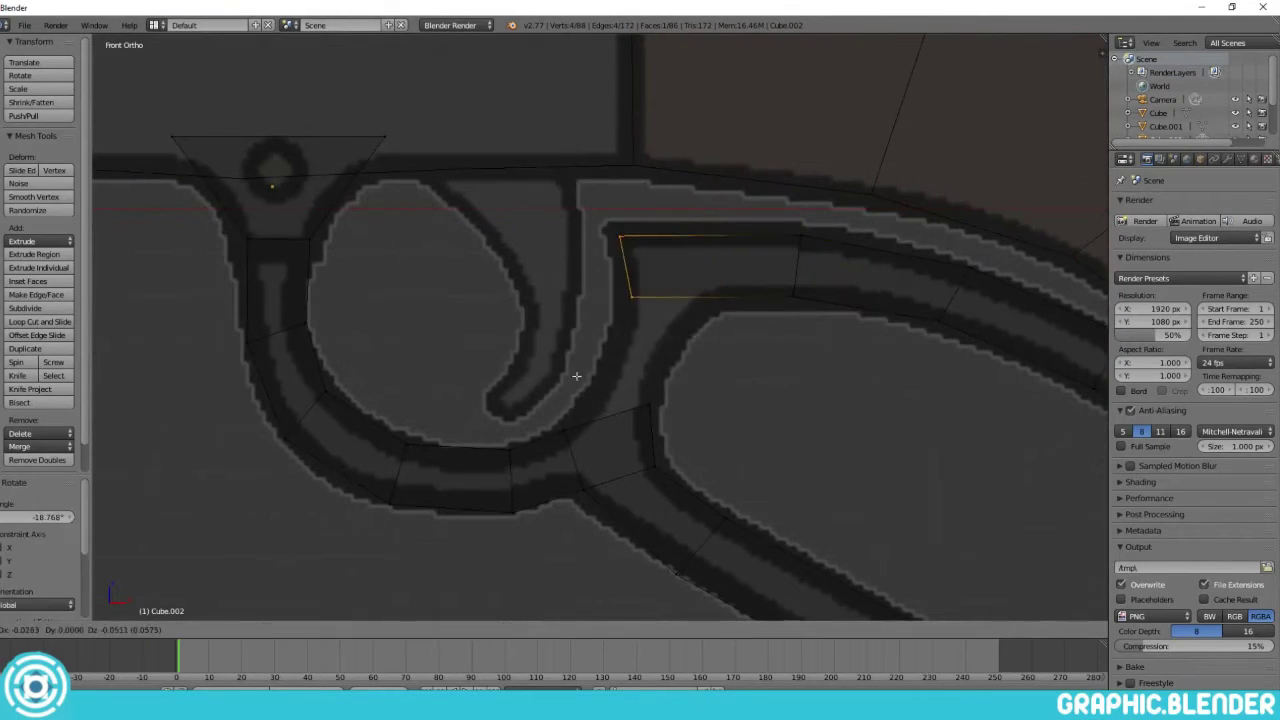
pyautogui.moveTo(665, 385)
pyautogui.mouseDown(button='middle')
pyautogui.moveTo(614, 383)
pyautogui.moveTo(760, 263)
pyautogui.moveTo(774, 420)
pyautogui.moveTo(566, 333)
pyautogui.mouseUp(button='middle')
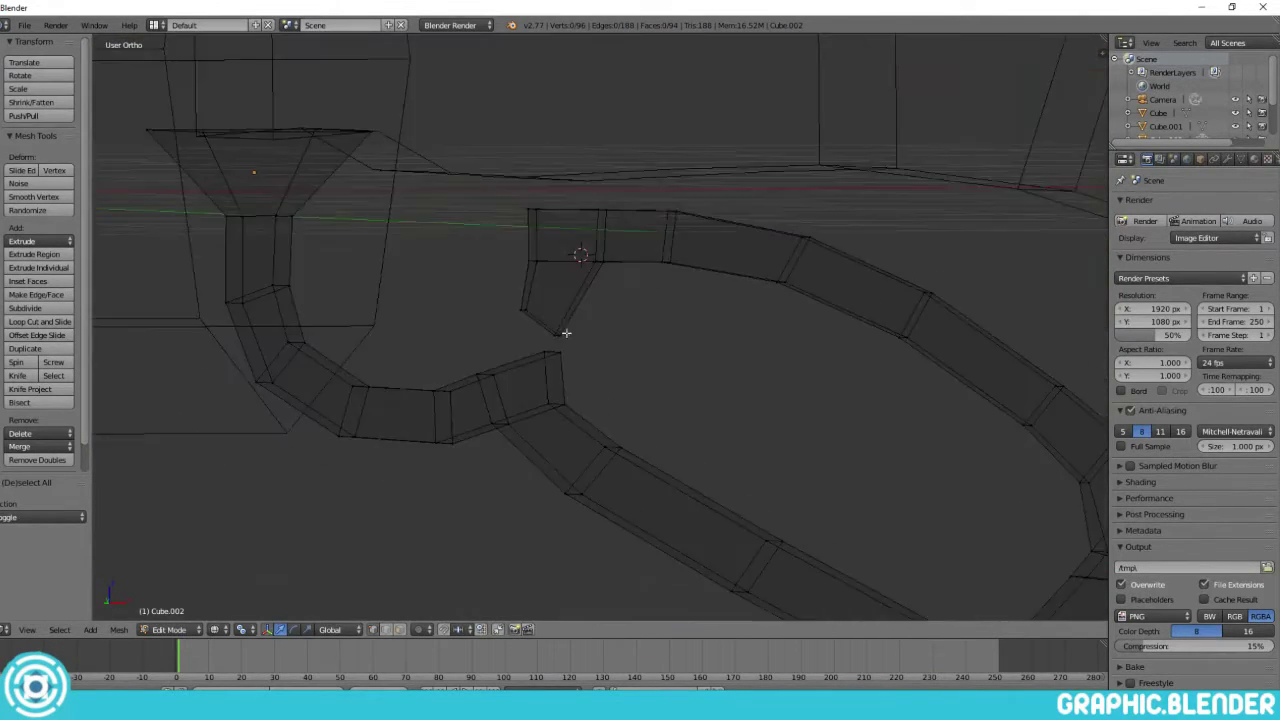
pyautogui.scroll(4, 650, 390)
pyautogui.press('x')
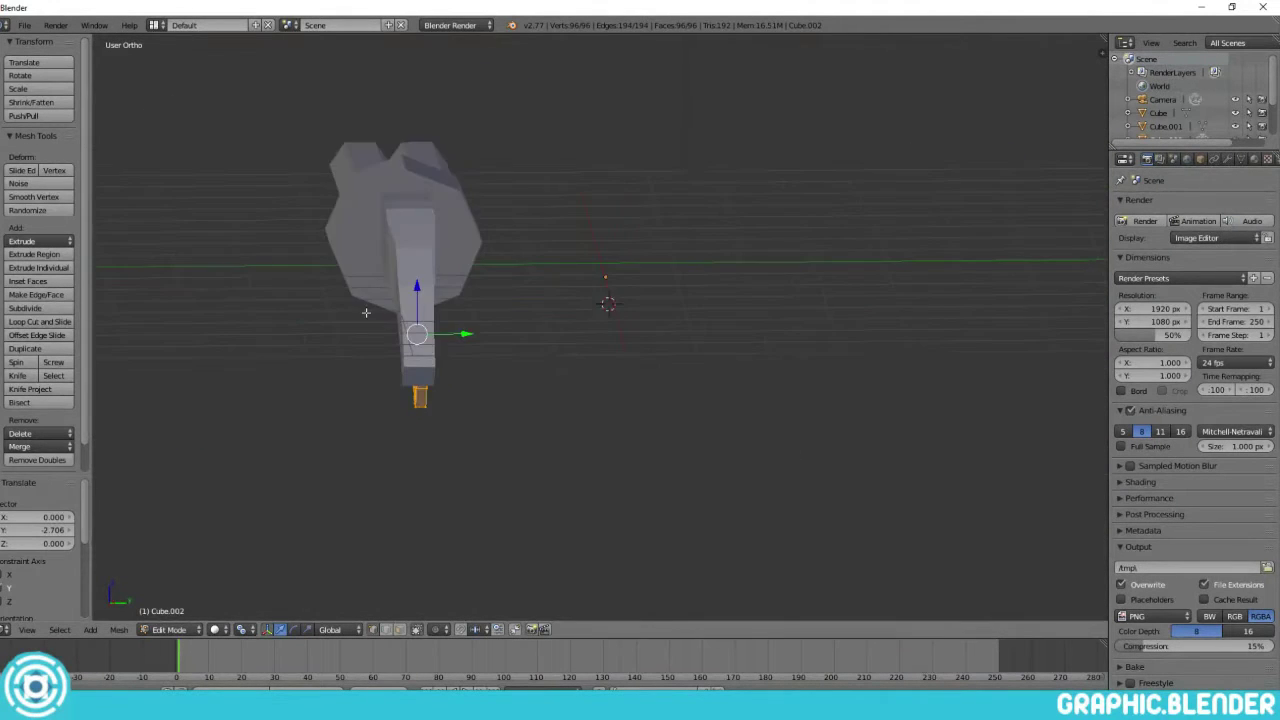
# Scale the new cube face near the trigger
pyautogui.scroll(6, 651, 374)
pyautogui.scroll(5, 677, 280)
pyautogui.press('s')
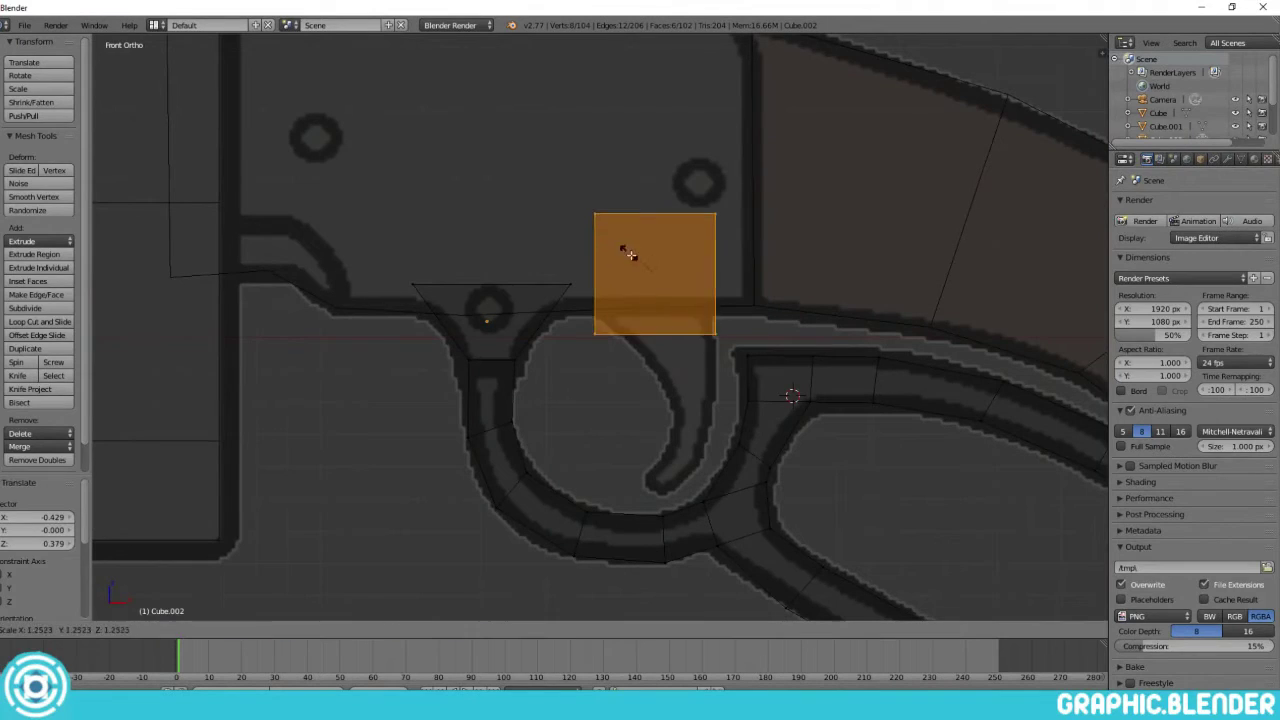
# Delete the leftover cube part and move the curved trigger into place inside the guard
pyautogui.press('l')
pyautogui.press('x')
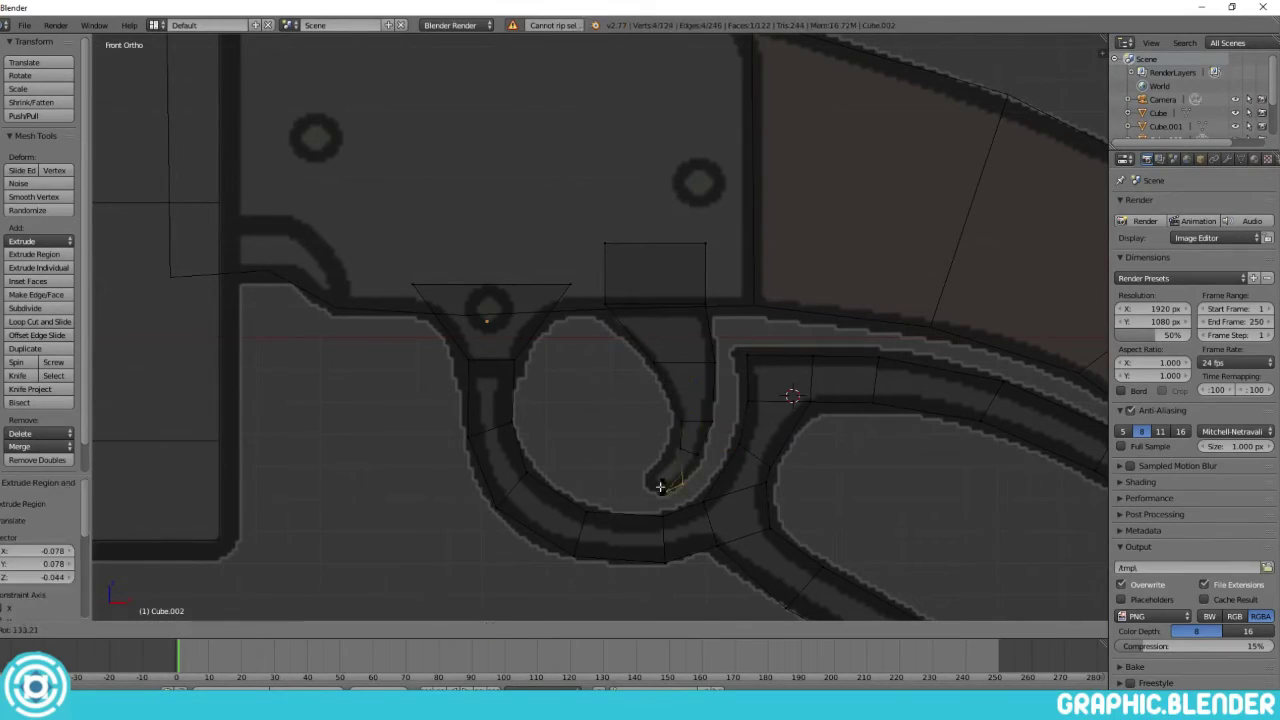
pyautogui.press('l')
pyautogui.moveTo(717, 266)
pyautogui.mouseDown(button='middle')
pyautogui.moveTo(959, 321)
pyautogui.moveTo(826, 358)
pyautogui.mouseUp(button='middle')
pyautogui.press('z')
pyautogui.press('Tab')
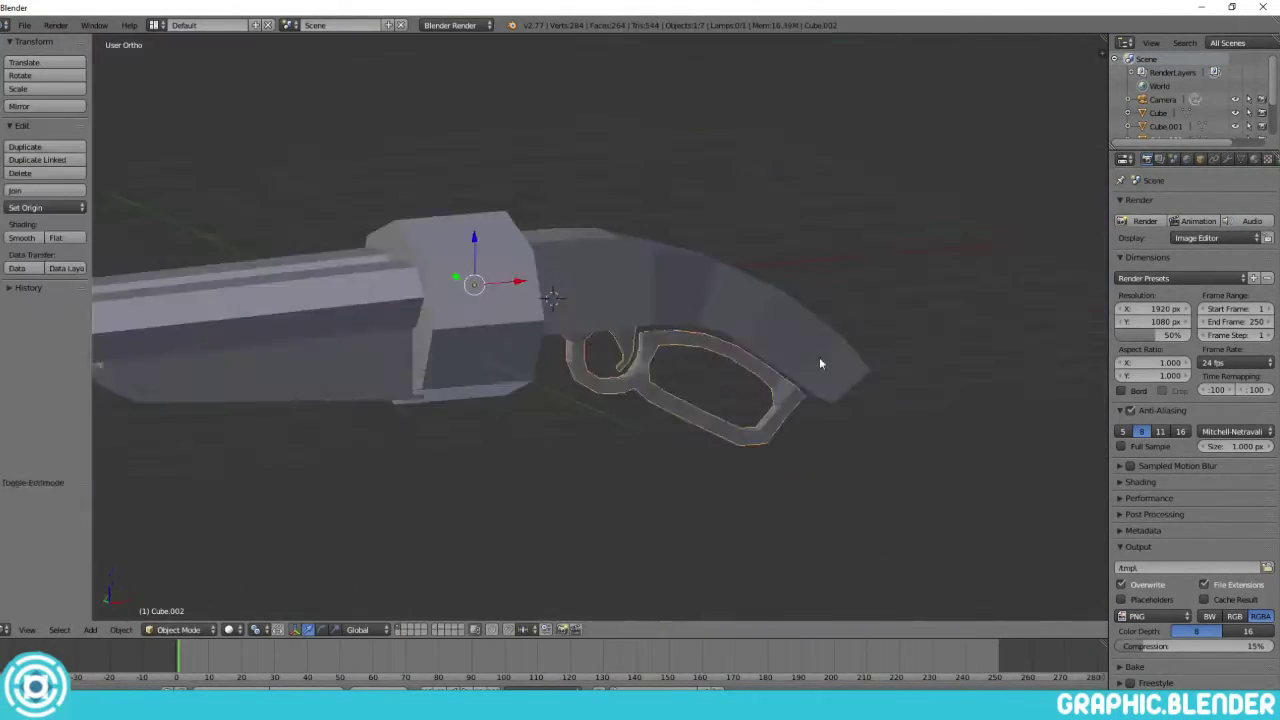
# Add a low-poly cylinder with a reduced side count for the first pin
pyautogui.press('KP_1')
pyautogui.press('a')
pyautogui.press('z')
pyautogui.scroll(3, 651, 293)
pyautogui.scroll(-2, 448, 322)
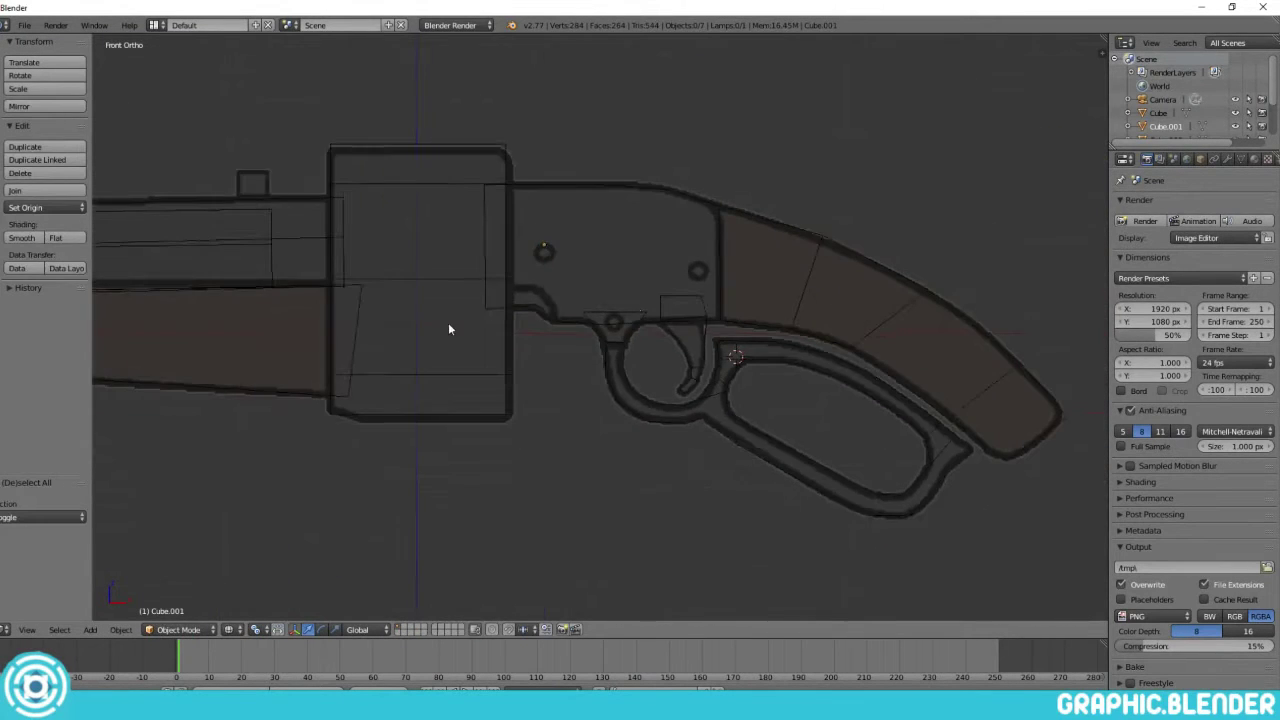
pyautogui.scroll(3, 482, 450)
pyautogui.hotkey('shift', 'a')
pyautogui.click(56, 520)
# Rotate the cylinder 90° on X and scale it to pin size over the receiver hole
pyautogui.press('r')
pyautogui.press('x')
pyautogui.press('9')
pyautogui.press('0')
pyautogui.press('Return')
pyautogui.press('g')
pyautogui.click(455, 323)
pyautogui.press('s')
# Adjust the pin's depth over its hole and duplicate it onto the second hole
pyautogui.moveTo(517, 304)
pyautogui.mouseDown(button='middle')
pyautogui.moveTo(776, 512)
pyautogui.moveTo(589, 198)
pyautogui.moveTo(760, 260)
pyautogui.moveTo(660, 200)
pyautogui.mouseUp(button='middle')
pyautogui.press('z')
pyautogui.press('g')
pyautogui.press('y')
pyautogui.click(852, 293)
pyautogui.click(802, 293)
pyautogui.press('z')
pyautogui.press('Tab')
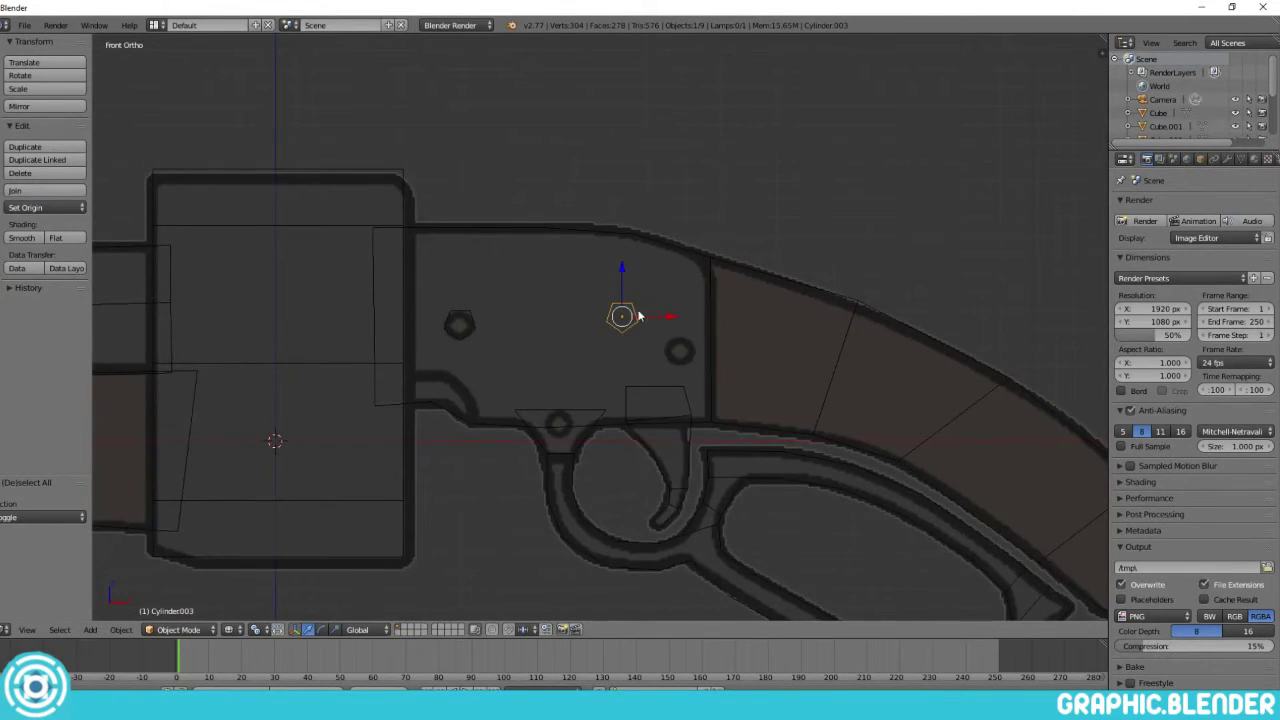
pyautogui.hotkey('shift', 'd')
pyautogui.click(620, 408)
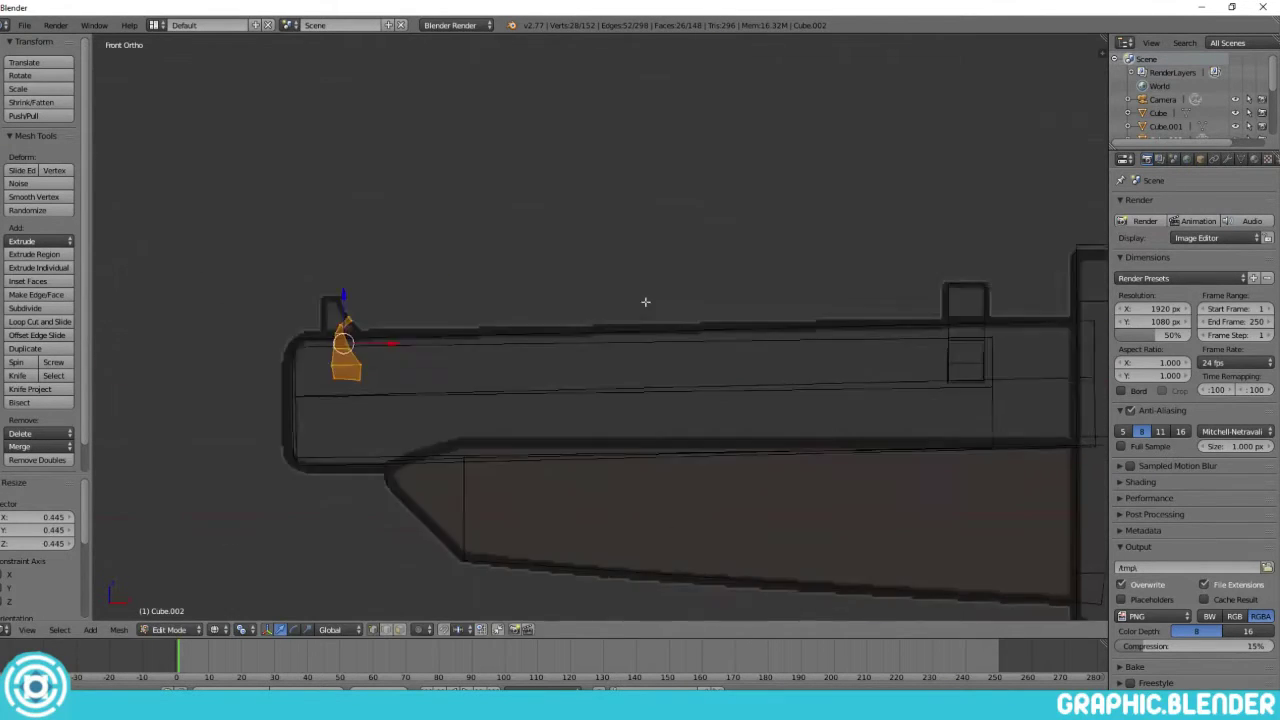
# Extrude the front sight vertex up along Z to set the sight post's height
pyautogui.press('KP_1')
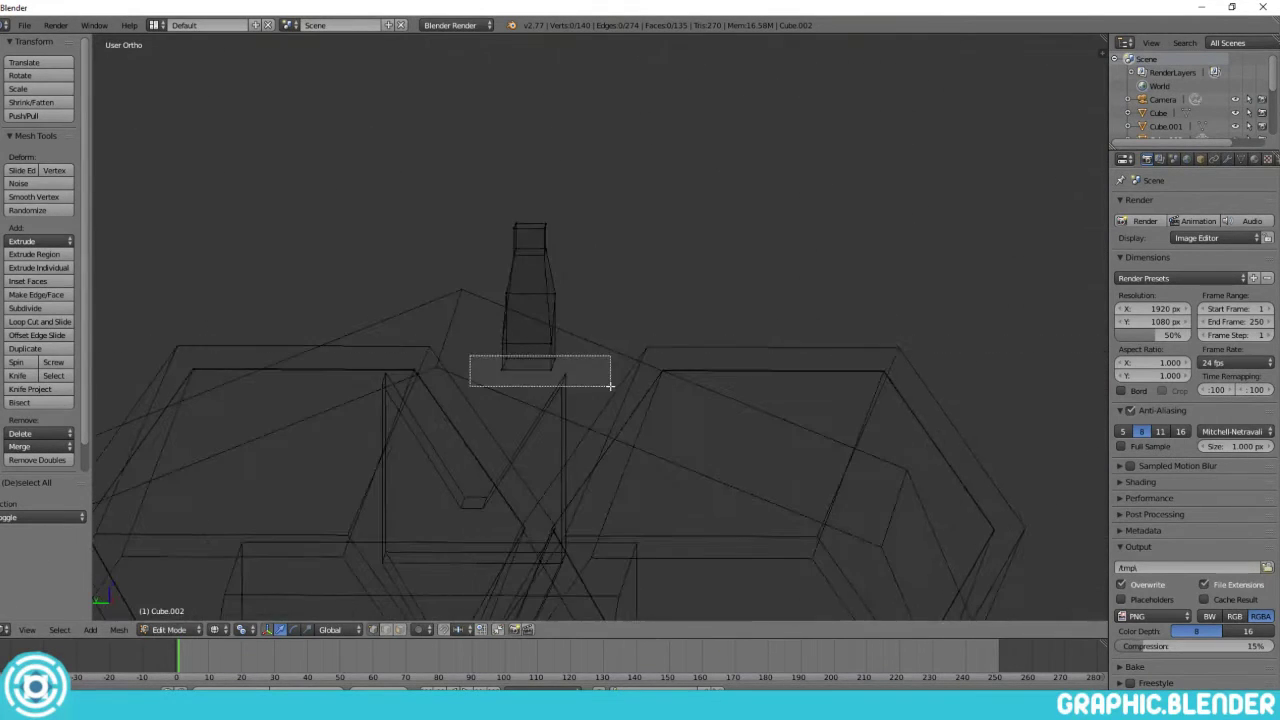
pyautogui.press('a')
pyautogui.moveTo(643, 523); pyautogui.dragTo(536, 581, button='middle')
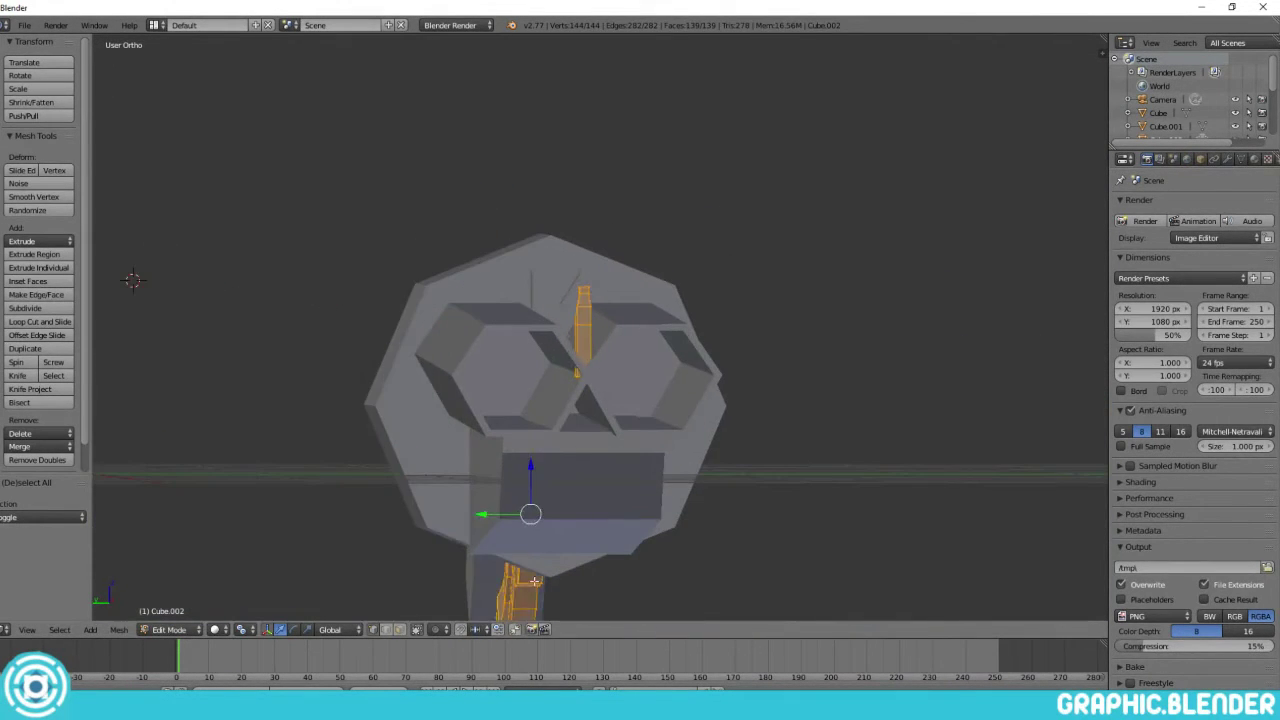
pyautogui.scroll(2, 621, 329)
pyautogui.scroll(3, 621, 329)
pyautogui.scroll(3, 621, 329)
pyautogui.press('z')
pyautogui.press('e')
pyautogui.press('z')
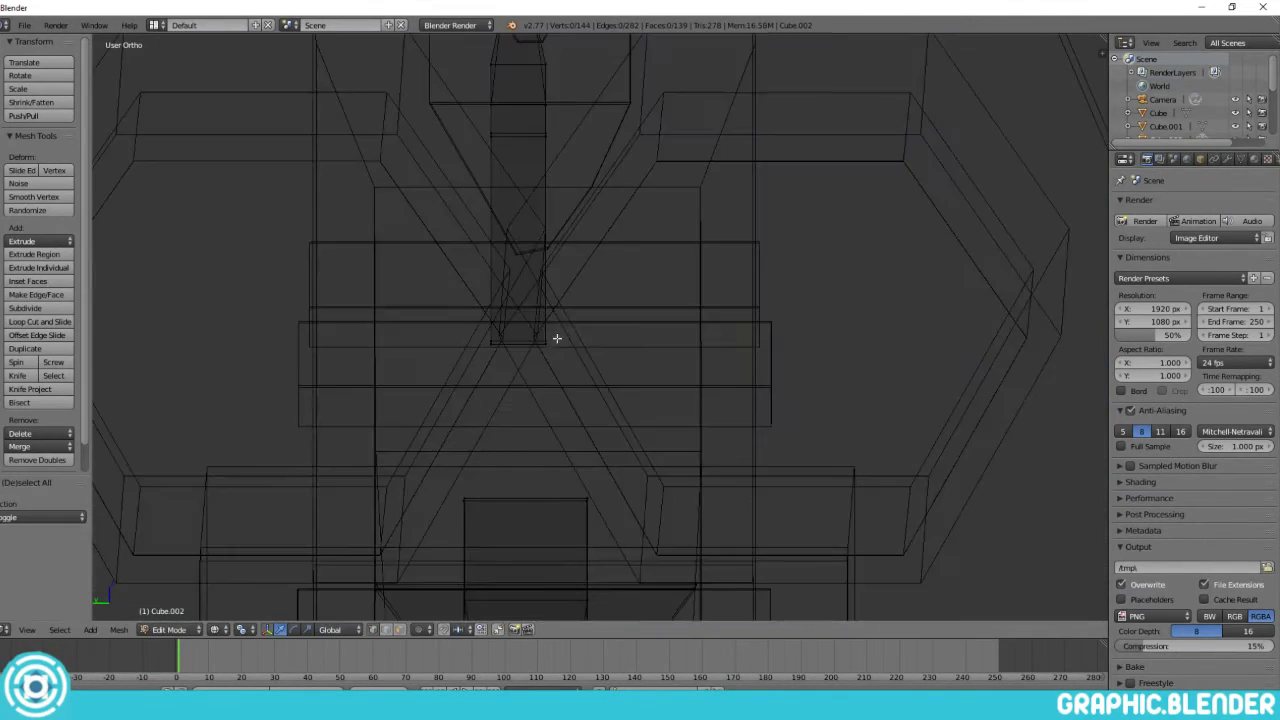
pyautogui.press('Escape')
pyautogui.press('z')
pyautogui.scroll(-3, 514, 334)
# Select all the lever mesh's vertices and create a new material, Material.001
pyautogui.press('a')
pyautogui.moveTo(551, 337)
pyautogui.mouseDown(button='middle')
pyautogui.moveTo(876, 267)
pyautogui.moveTo(700, 300)
pyautogui.mouseUp(button='middle')
pyautogui.press('a')
pyautogui.click(1254, 159)
pyautogui.click(1160, 265)
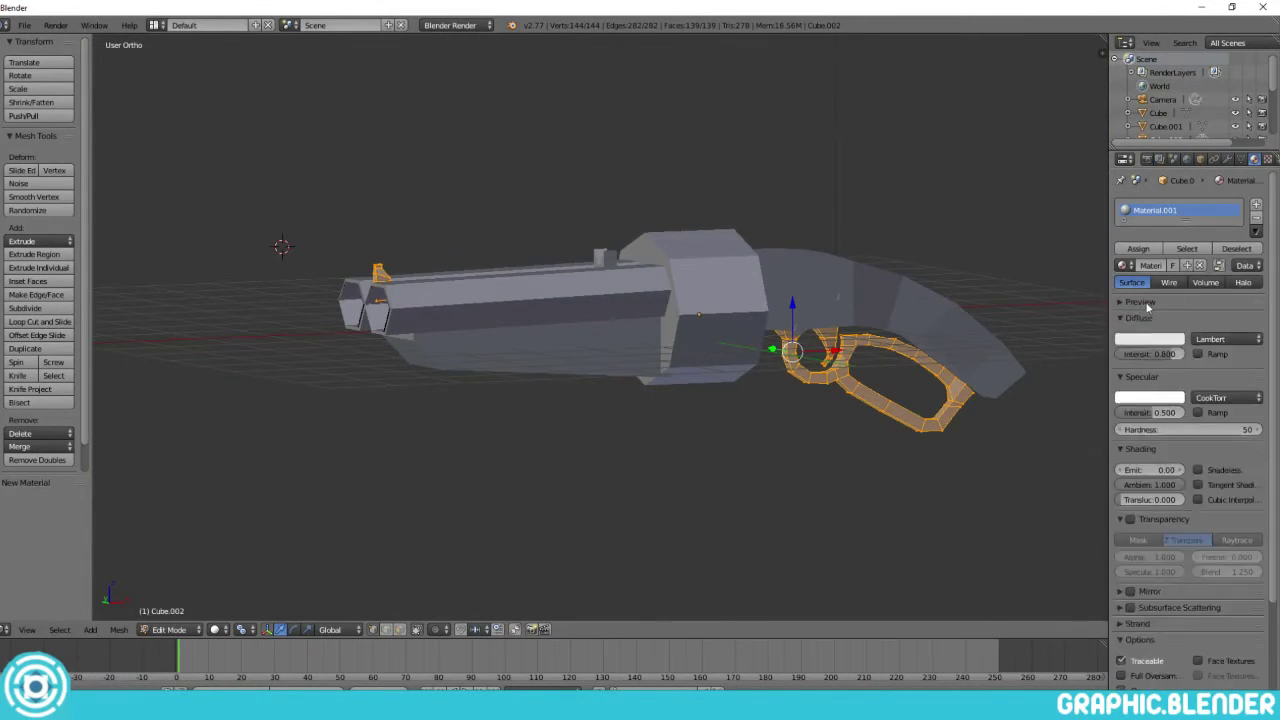
# Set the lever material's diffuse colour to dark grey and exit Edit Mode
pyautogui.click(1138, 328)
pyautogui.click(1150, 339)
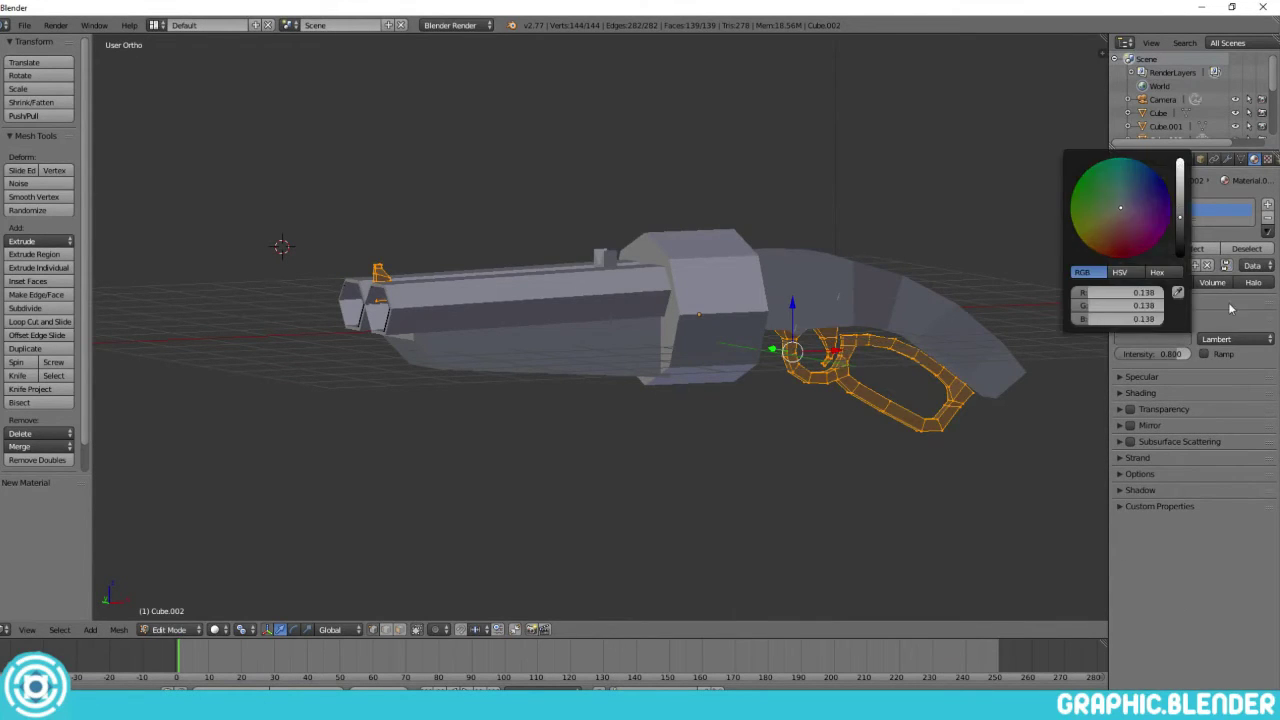
pyautogui.press('Tab')
pyautogui.press('KP_1')
pyautogui.press('z')
pyautogui.press('a')
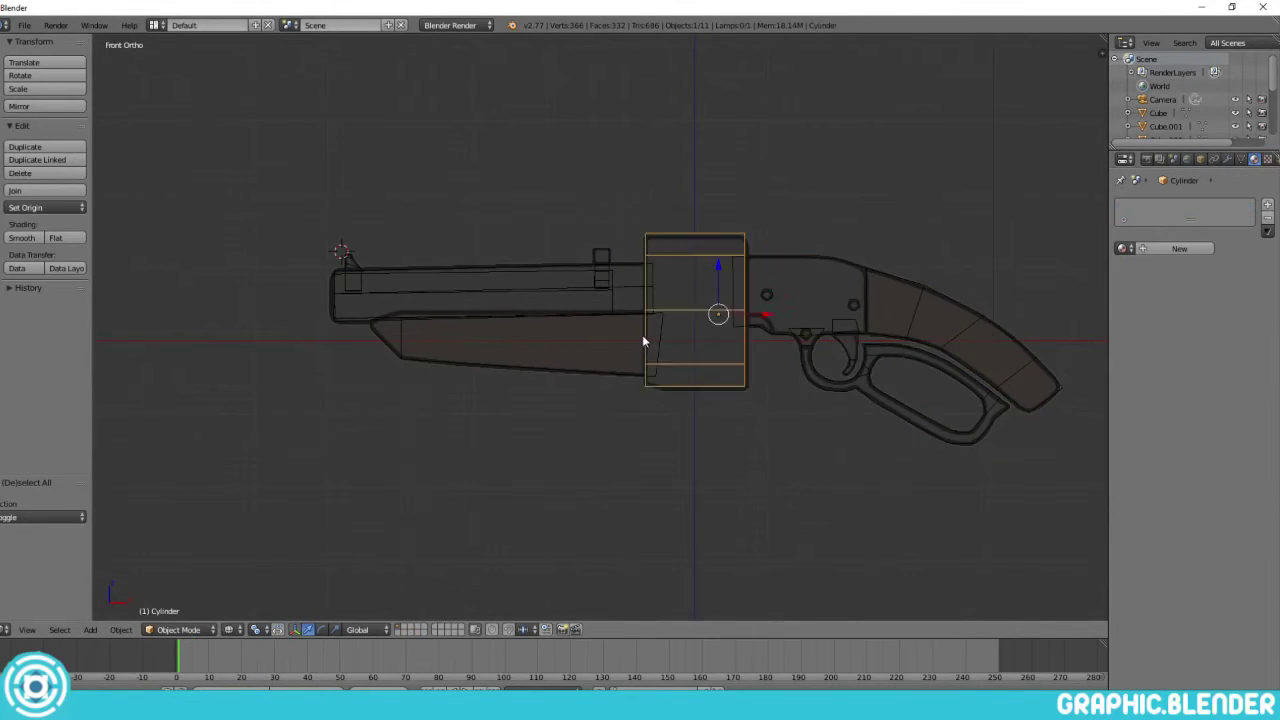
# Select the stock's grip faces and assign them a new dark brown material
pyautogui.rightClick(642, 340)
pyautogui.press('z')
pyautogui.moveTo(760, 300)
pyautogui.mouseDown(button='middle')
pyautogui.moveTo(906, 299)
pyautogui.moveTo(1034, 244)
pyautogui.mouseUp(button='middle')
pyautogui.press('Tab')
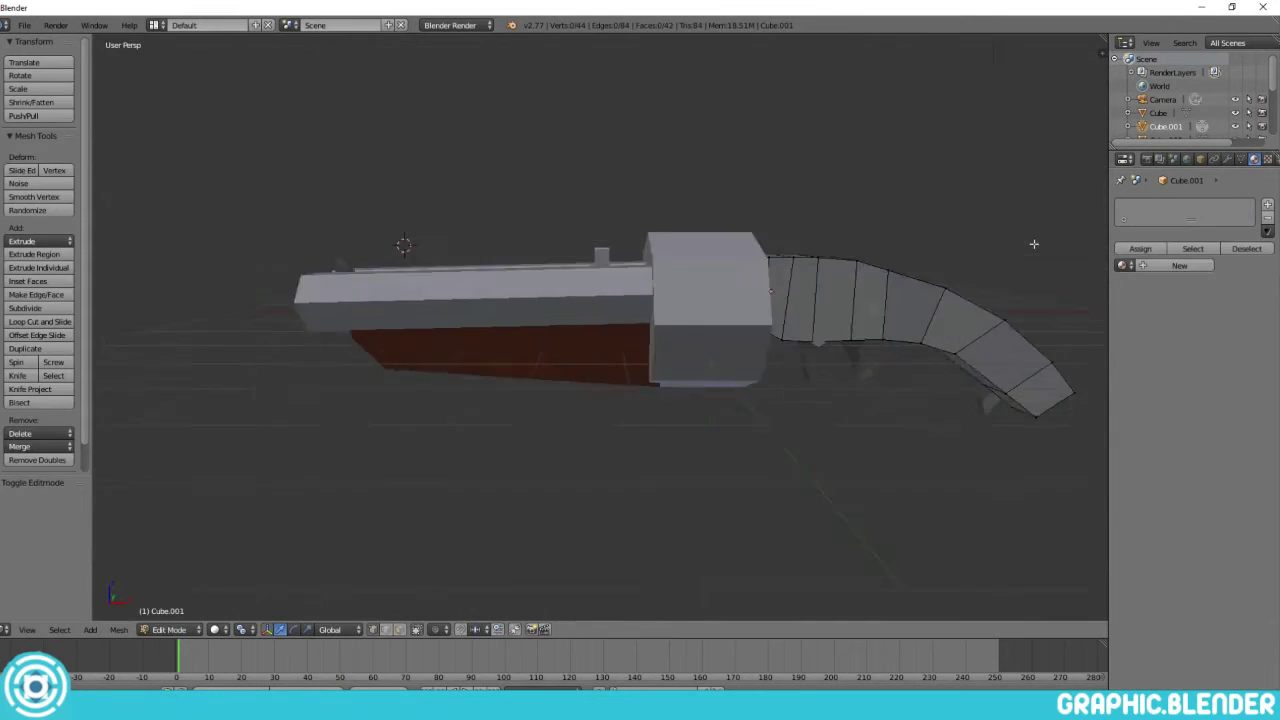
pyautogui.press('z')
pyautogui.click(1180, 265)
pyautogui.click(1150, 339)
pyautogui.press('z')
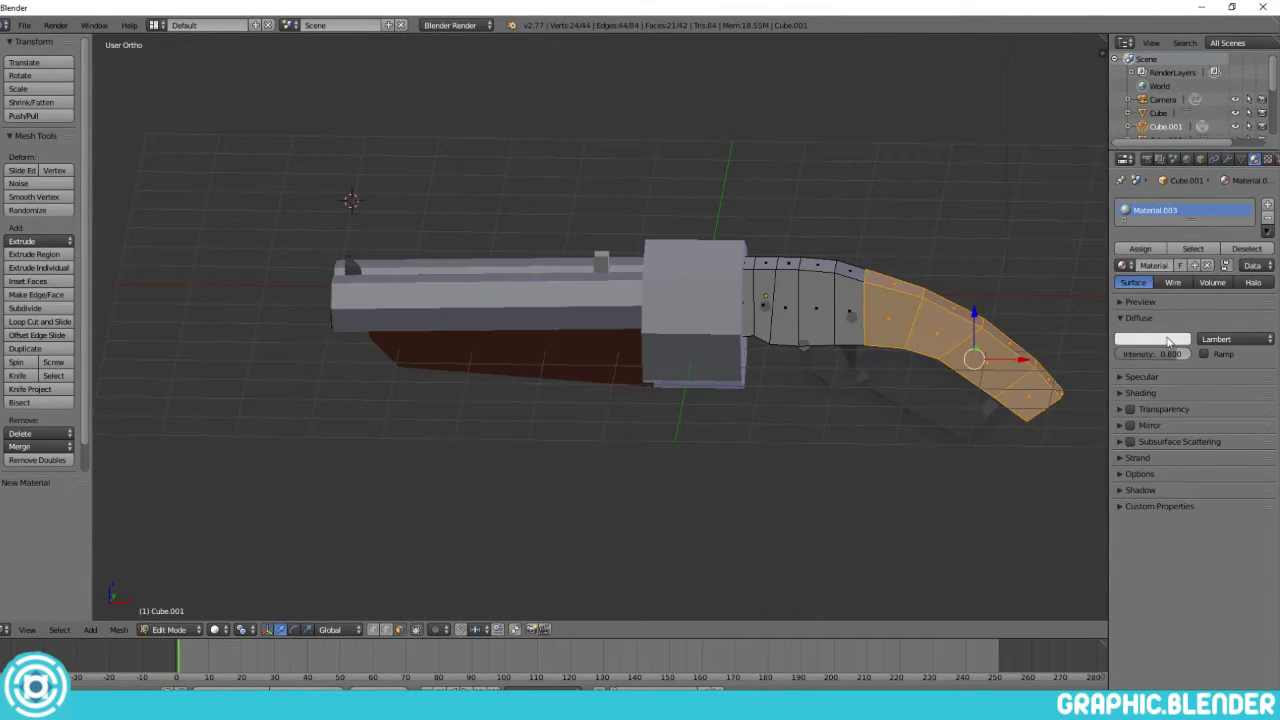
pyautogui.hotkey('ctrl', 'v')
# Assign a separate new material to the stock's middle faces and leave Edit Mode
pyautogui.keyDown('alt'); pyautogui.rightClick(800, 290); pyautogui.keyUp('alt')
pyautogui.click(1267, 204)
pyautogui.click(1152, 370)
pyautogui.press('a')
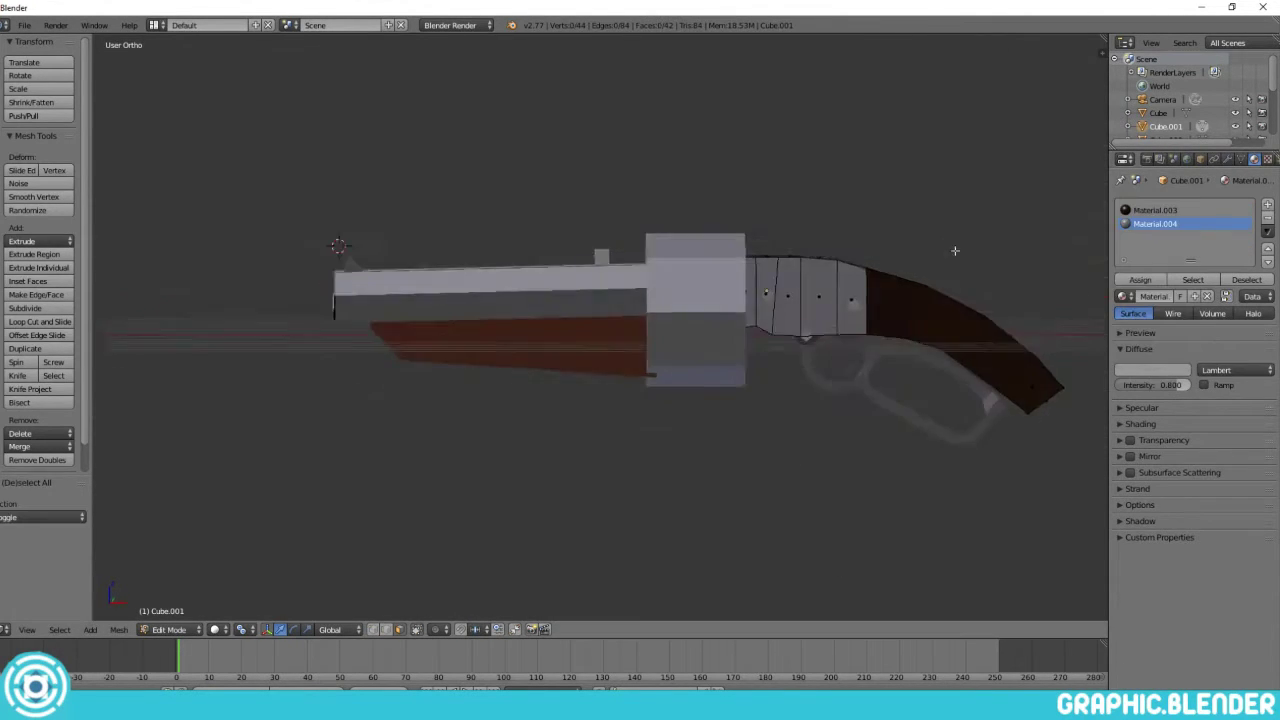
pyautogui.scroll(1, 954, 250)
pyautogui.press('Tab')
pyautogui.rightClick(910, 302)
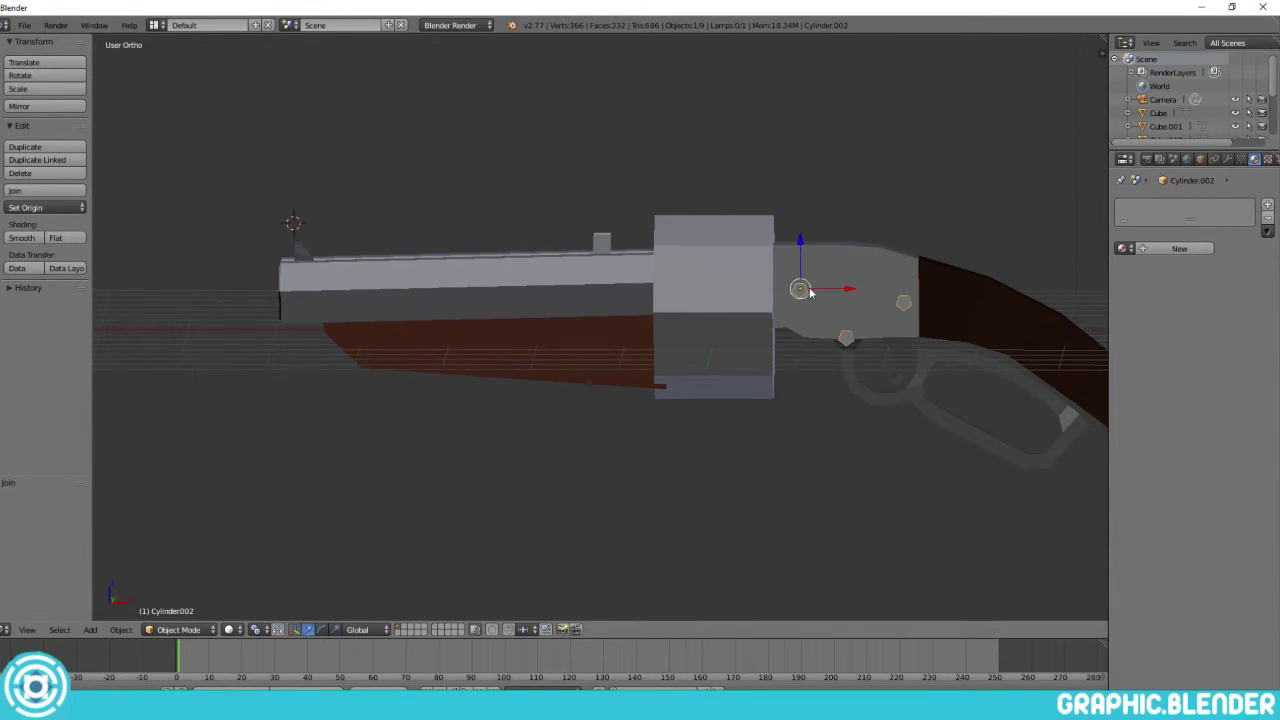
# Select the barrel and give it a new grey material
pyautogui.press('a')
pyautogui.moveTo(917, 246)
pyautogui.mouseDown(button='middle')
pyautogui.moveTo(523, 557)
pyautogui.moveTo(864, 339)
pyautogui.moveTo(803, 333)
pyautogui.mouseUp(button='middle')
pyautogui.rightClick(728, 287)
pyautogui.scroll(2, 589, 277)
pyautogui.scroll(-3, 589, 277)
pyautogui.click(1179, 248)
pyautogui.click(1151, 272)
# Delete the default camera and lamp
pyautogui.moveTo(900, 300); pyautogui.dragTo(1000, 250, button='middle')
pyautogui.press('a')
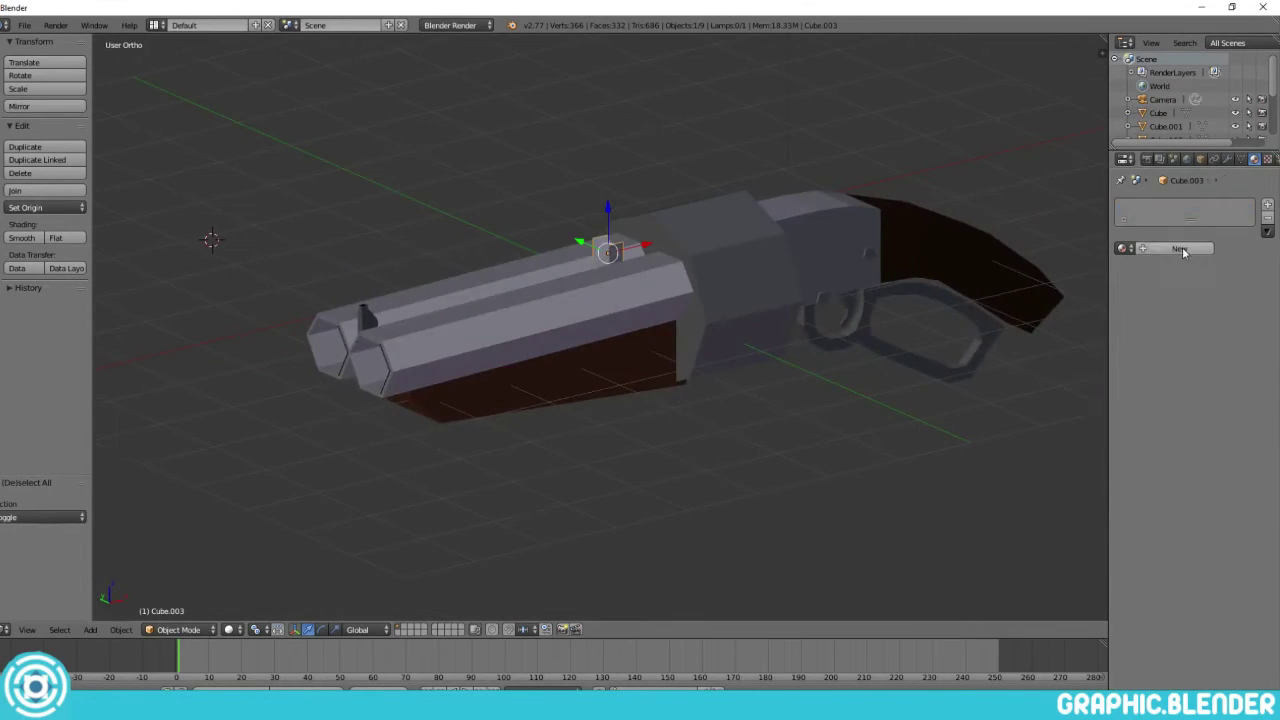
pyautogui.scroll(-3, 806, 186)
pyautogui.press('x')
pyautogui.click(848, 160)
# Join all gun parts into a single object, Cube.003, with the barrel active
pyautogui.press('a')
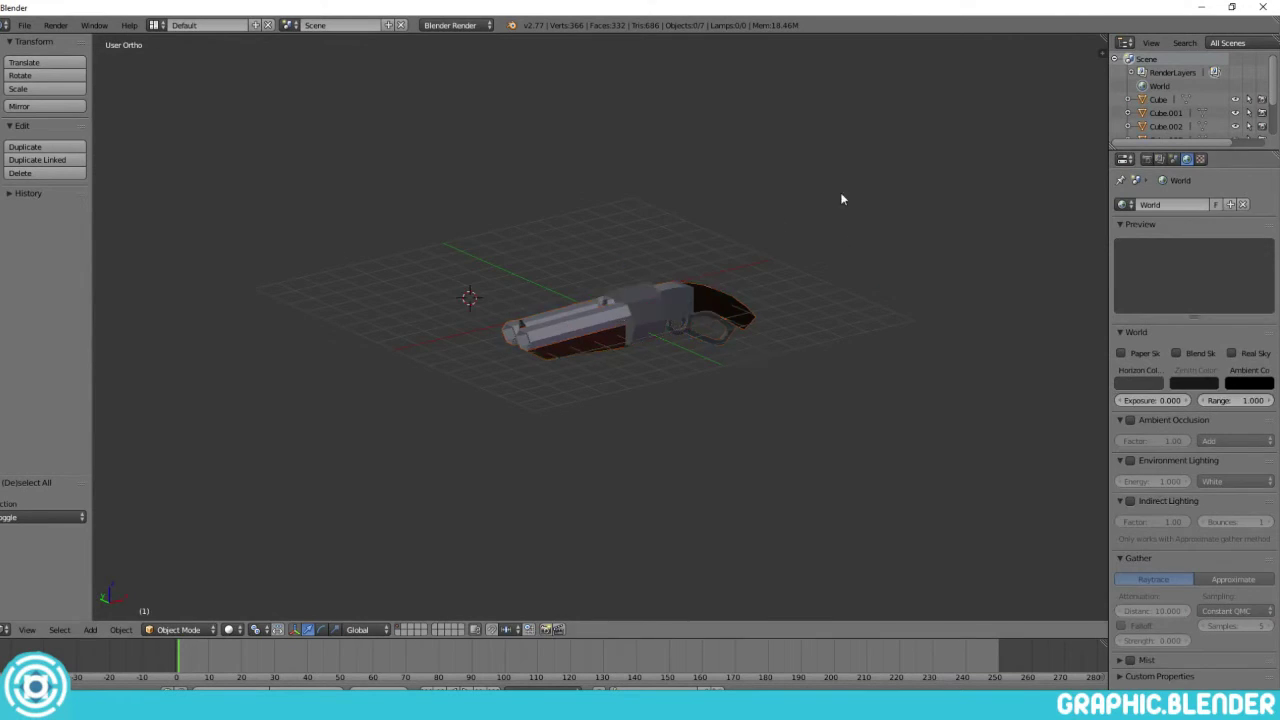
pyautogui.scroll(2, 1033, 176)
pyautogui.rightClick(566, 331)
pyautogui.hotkey('ctrl', 'j')
pyautogui.press('a')
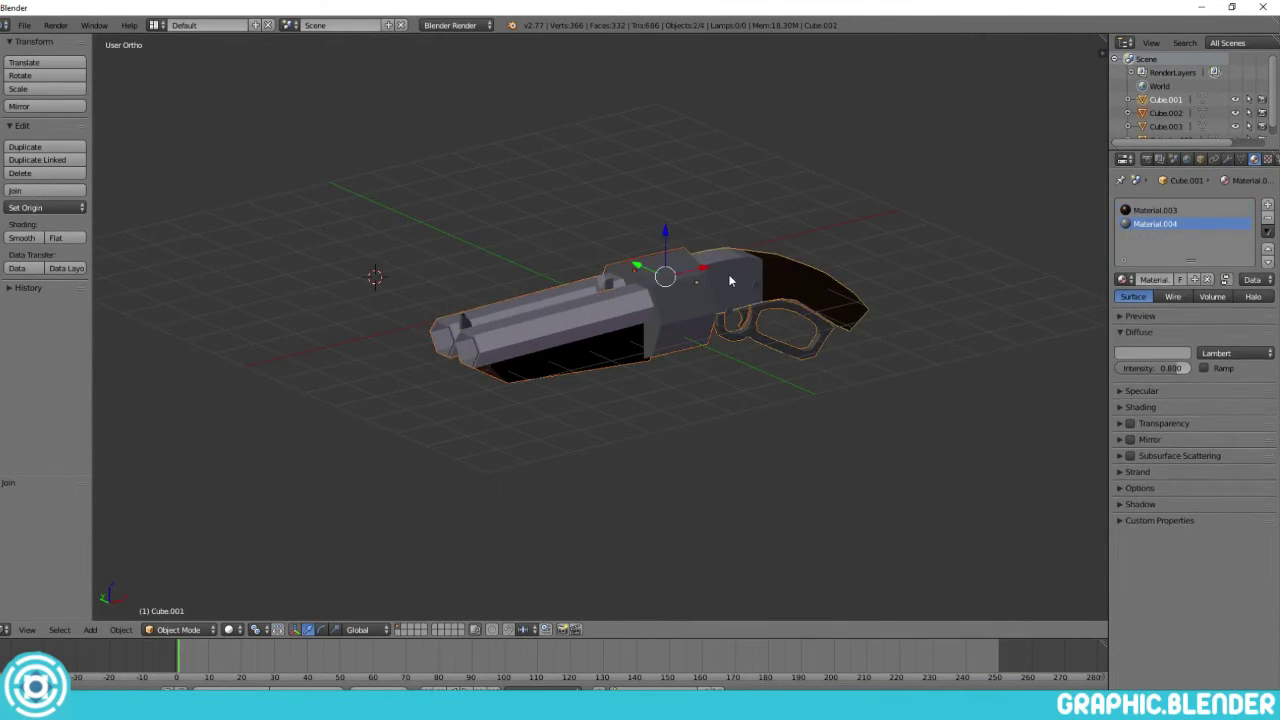
pyautogui.hotkey('ctrl', 'j')
pyautogui.moveTo(600, 300)
pyautogui.mouseDown(button='middle')
pyautogui.moveTo(712, 236)
pyautogui.moveTo(806, 299)
pyautogui.moveTo(629, 251)
pyautogui.moveTo(727, 252)
pyautogui.mouseUp(button='middle')
# Add a camera aligned to the current view with a 45 mm focal length
pyautogui.hotkey('shift', 'a')
pyautogui.click(614, 449)
pyautogui.moveTo(614, 449)
pyautogui.mouseDown(button='middle')
pyautogui.moveTo(832, 265)
pyautogui.moveTo(588, 176)
pyautogui.mouseUp(button='middle')
pyautogui.press('ctrl+alt+KP_0')
pyautogui.press('g')
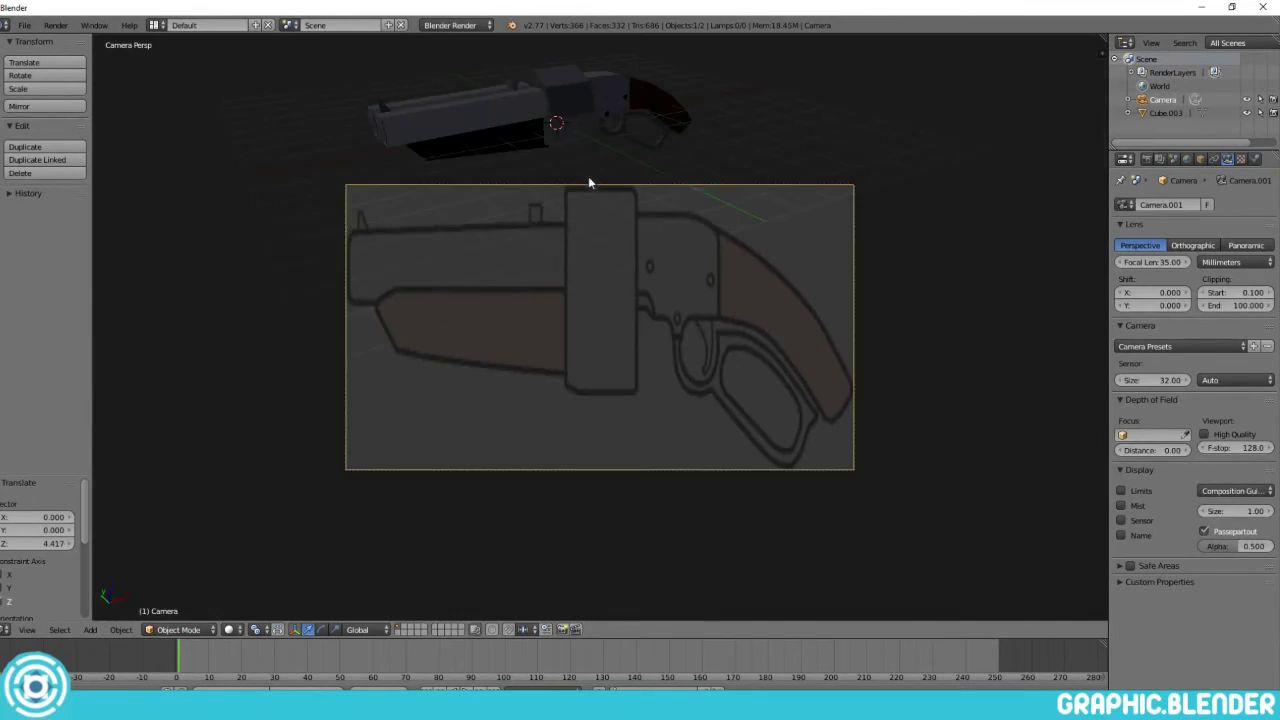
pyautogui.write('5')
pyautogui.press('Return')
pyautogui.press('a')
pyautogui.press('n')
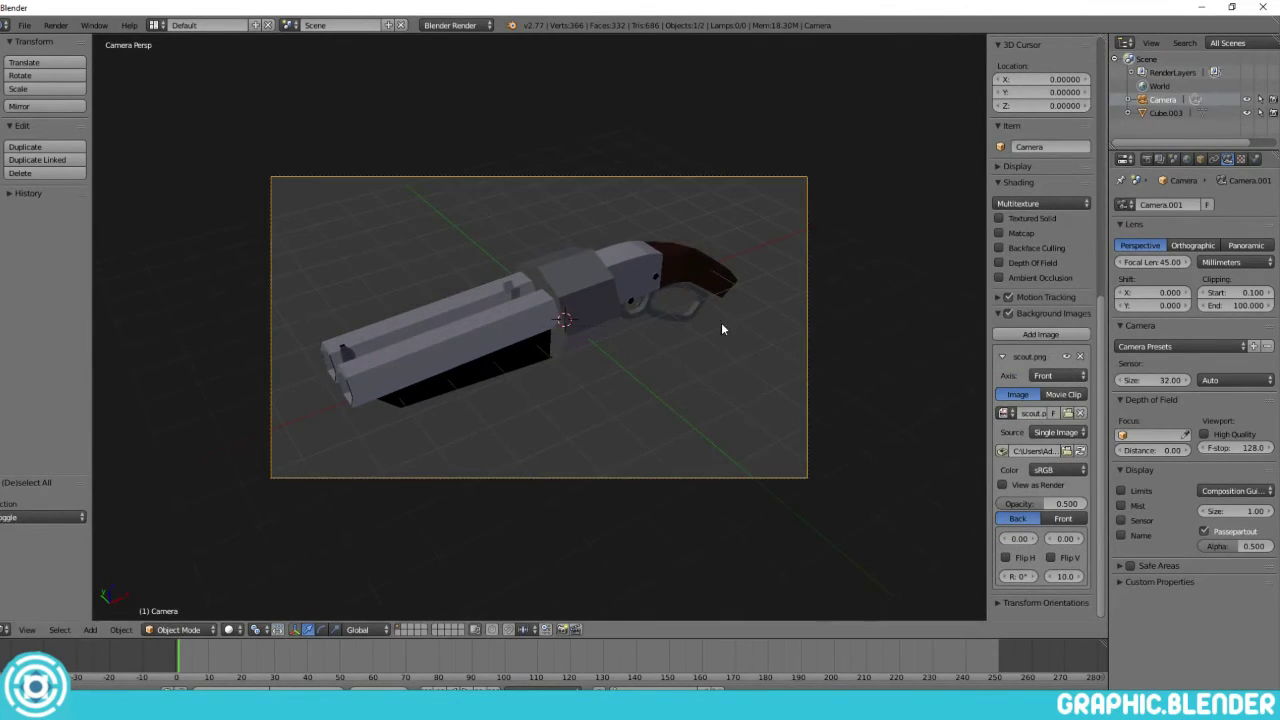
# Rotate the camera around the Z axis to frame the gun
pyautogui.press('r')
pyautogui.press('z')
pyautogui.click(638, 442)
pyautogui.press('r')
pyautogui.press('z')
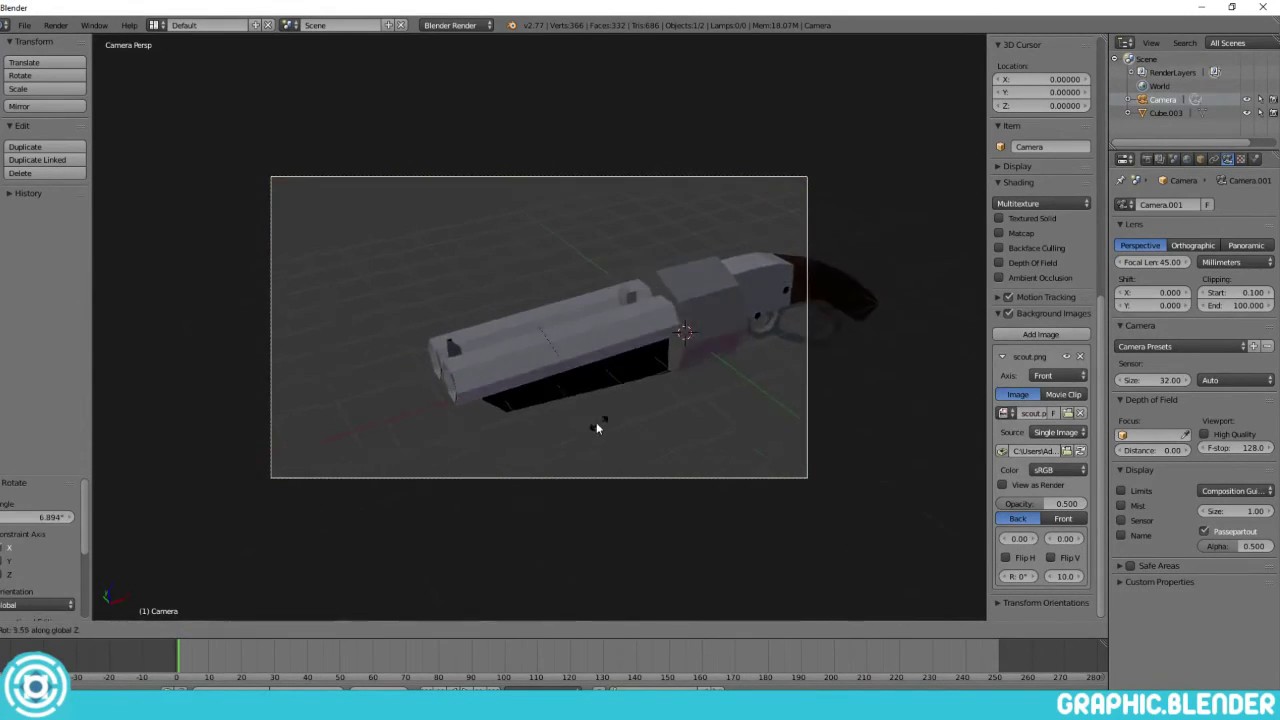
pyautogui.click(659, 361)
pyautogui.press('KP_0')
# Add a Sun lamp and a ground plane, checking the framing through the camera
pyautogui.hotkey('shift', 'a')
pyautogui.click(670, 318)
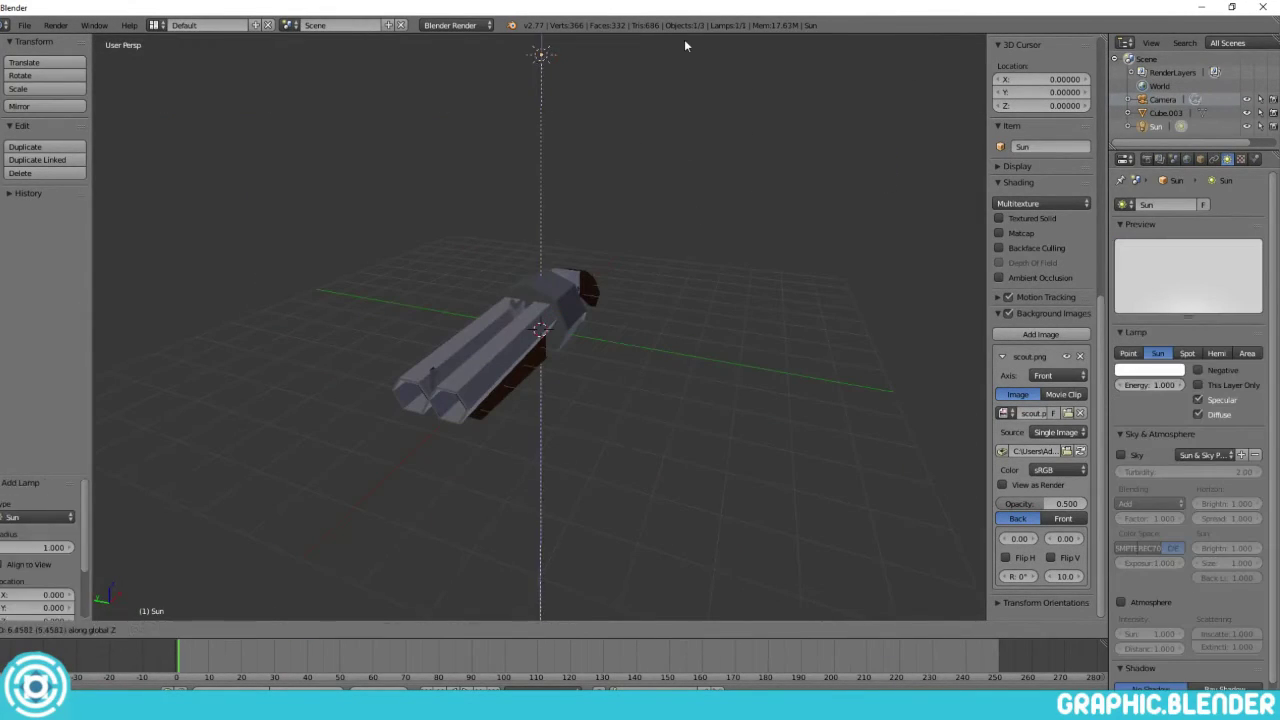
pyautogui.press('a')
pyautogui.press('KP_0')
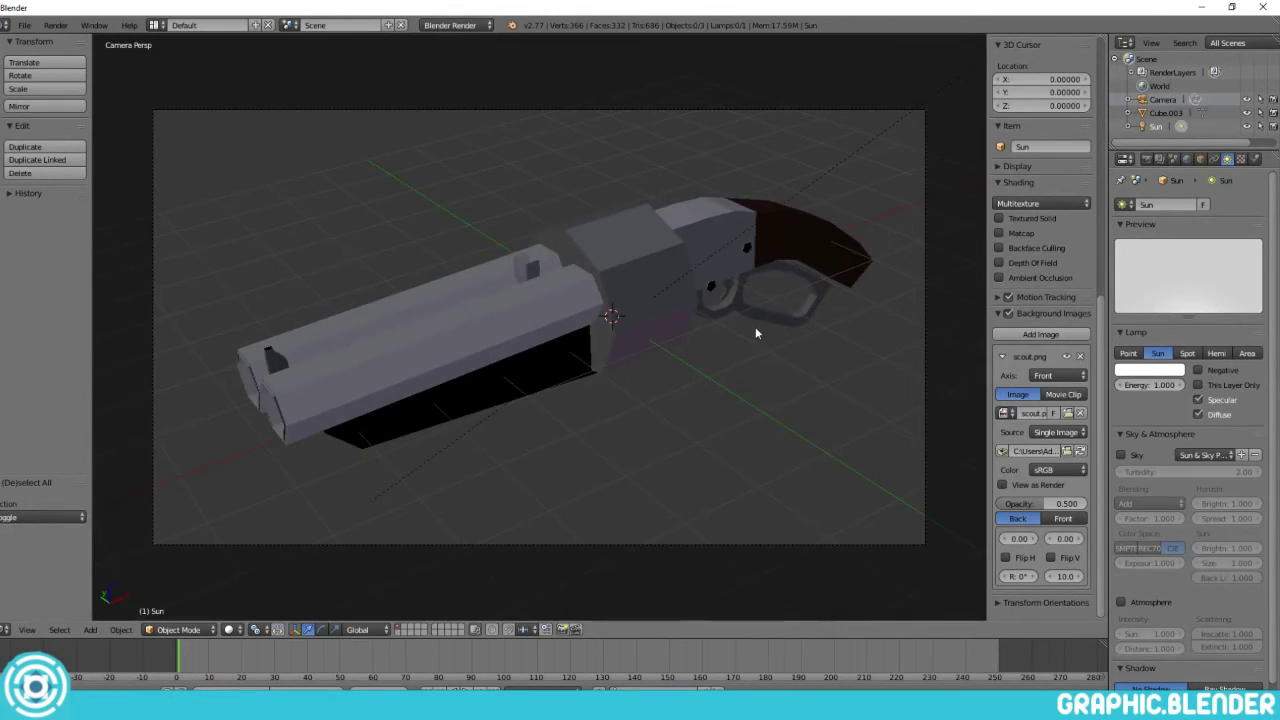
pyautogui.press('KP_0')
pyautogui.hotkey('shift', 'a')
pyautogui.click(662, 178)
# Select the plane's back vertices in wireframe Edit Mode to raise them into a backdrop
pyautogui.press('Tab')
pyautogui.press('z')
pyautogui.moveTo(324, 150); pyautogui.dragTo(437, 621)
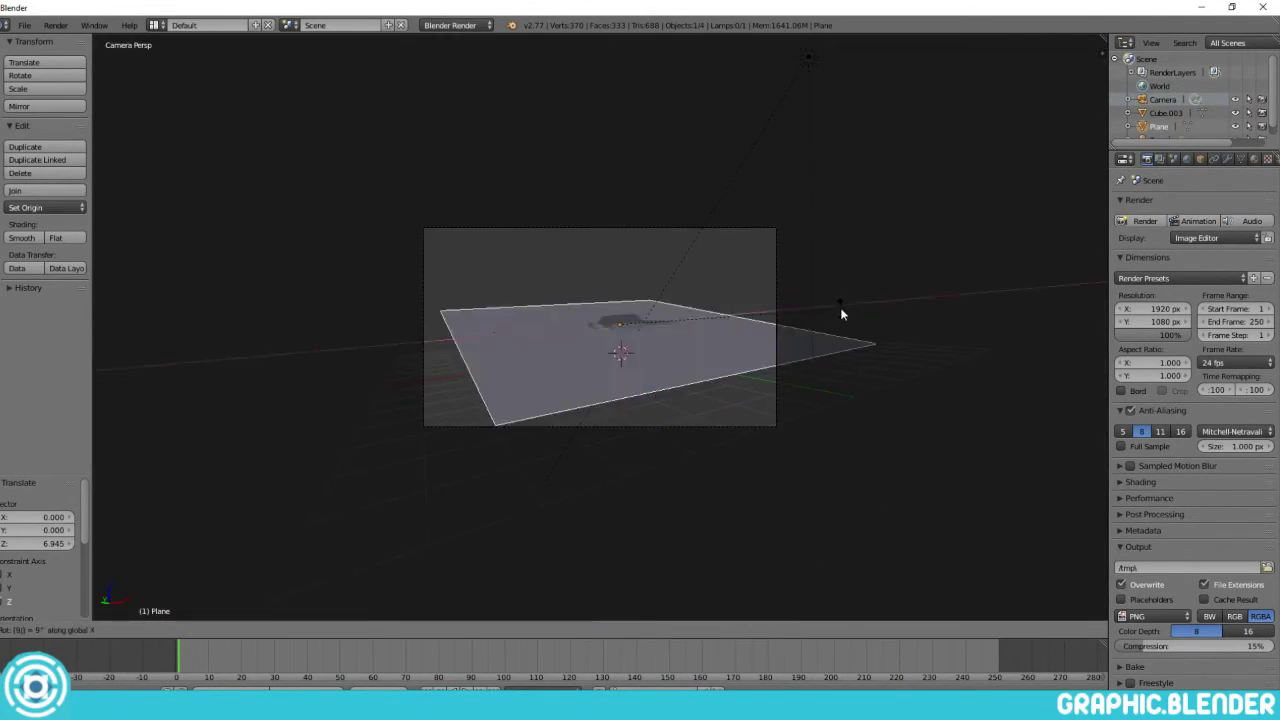
# Test-render the scene, then give the backdrop plane a new brown material
pyautogui.press('F12')
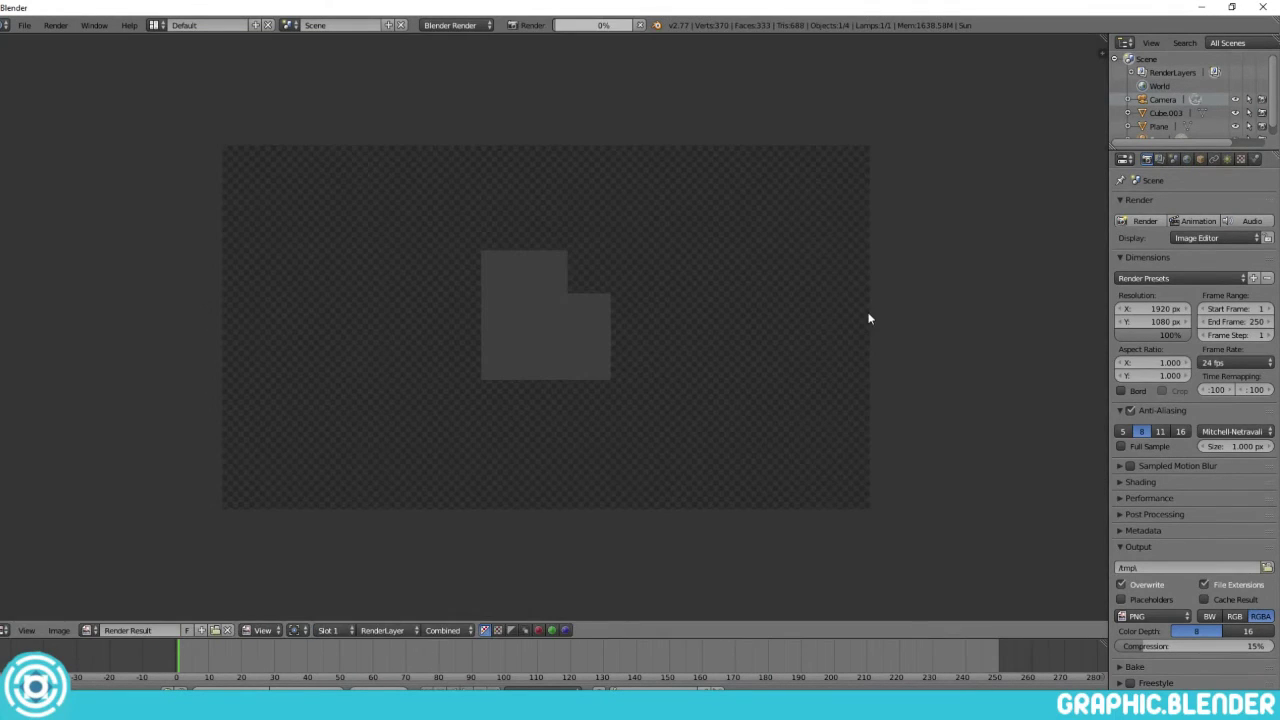
pyautogui.press('Escape')
pyautogui.rightClick(800, 144)
pyautogui.click(1255, 159)
pyautogui.click(1185, 250)
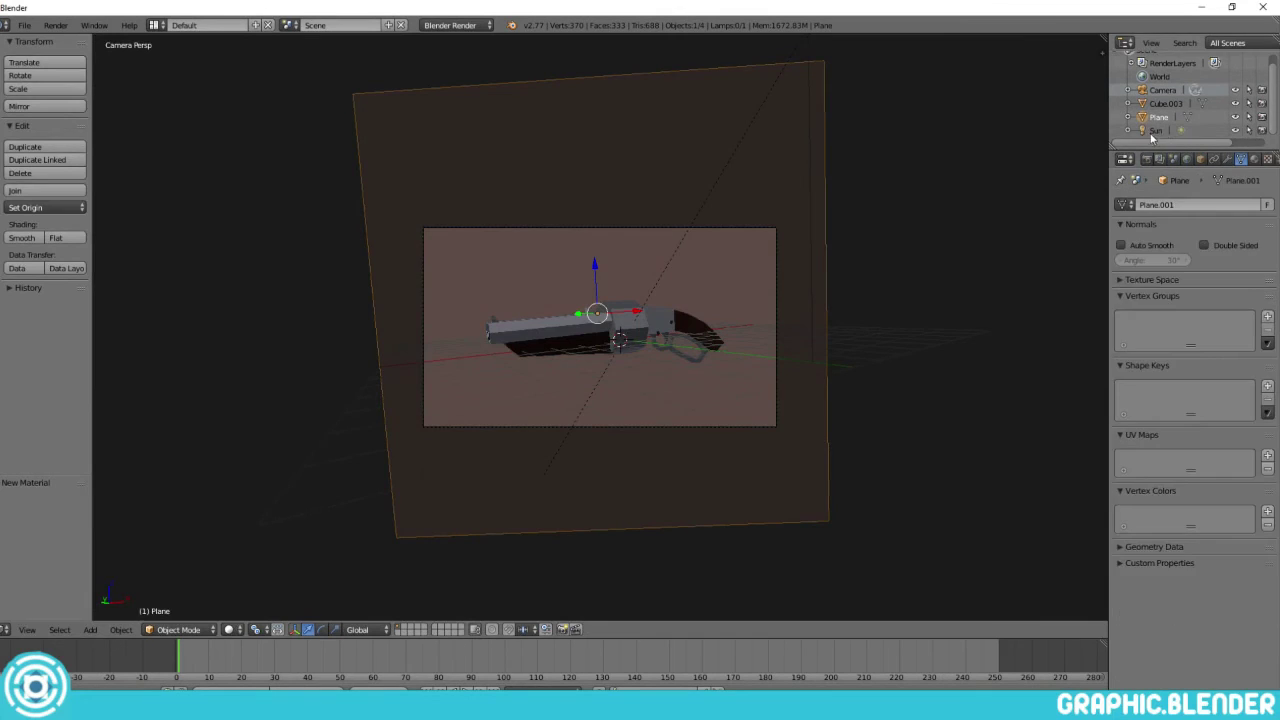
# Tint the sun lamp pale warm, set its energy to 0.5, and render the gun
pyautogui.moveTo(936, 182); pyautogui.dragTo(780, 265, button='middle')
pyautogui.click(1156, 130)
pyautogui.click(1150, 370)
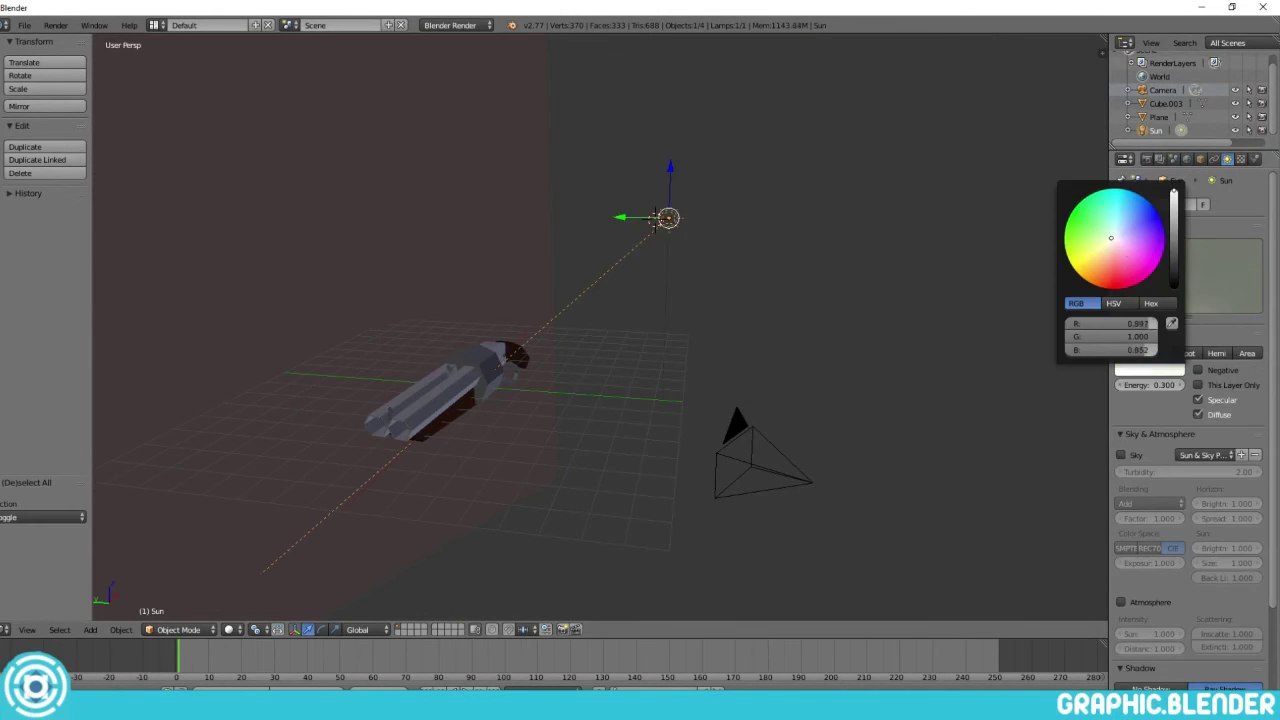
pyautogui.scroll(-2, 1270, 543)
pyautogui.scroll(-1, 1270, 543)
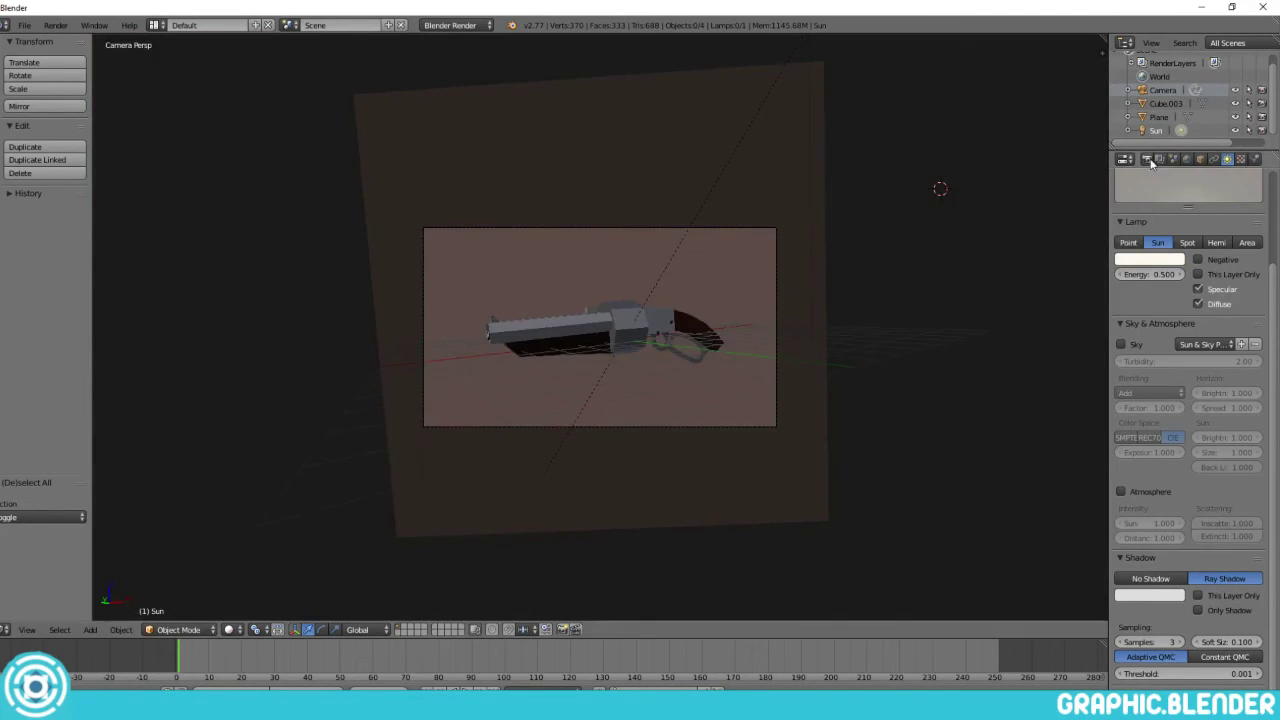
pyautogui.click(1147, 159)
pyautogui.click(1143, 220)
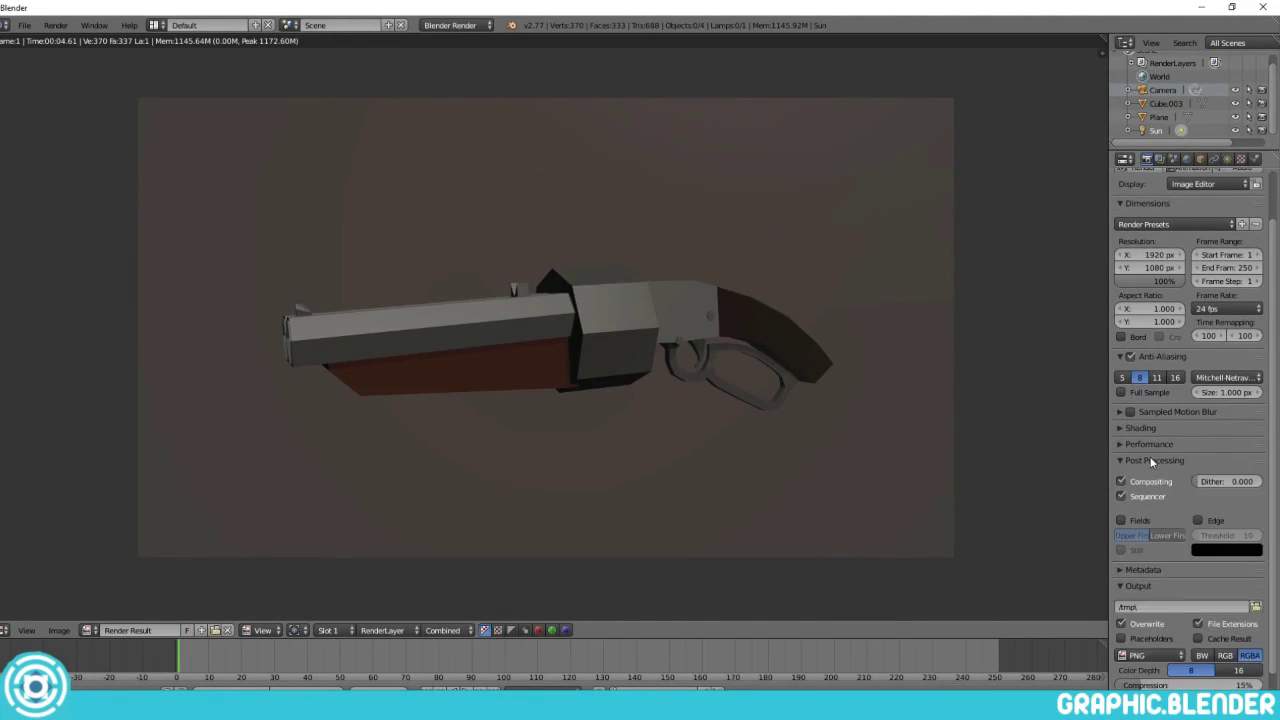
# Set render anti-aliasing to 11 samples, review the camera settings, and return to the 3D view
pyautogui.scroll(-3, 1158, 438)
pyautogui.click(1228, 159)
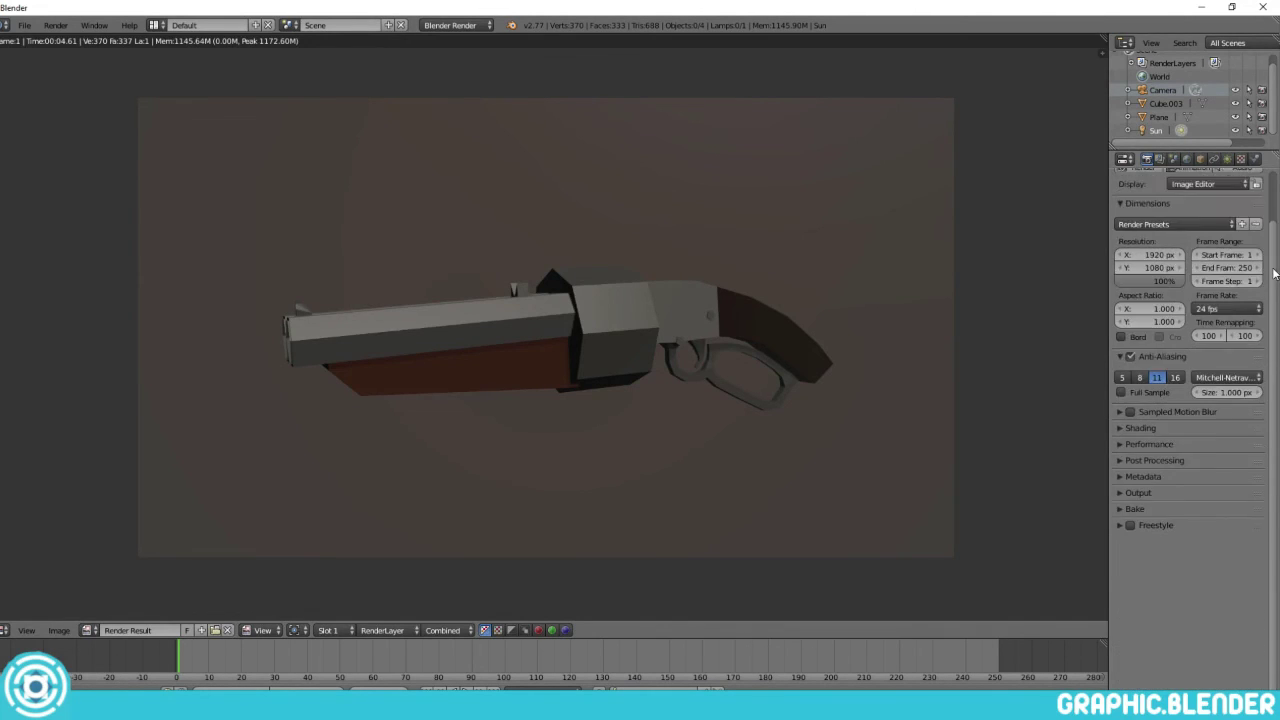
pyautogui.click(1162, 90)
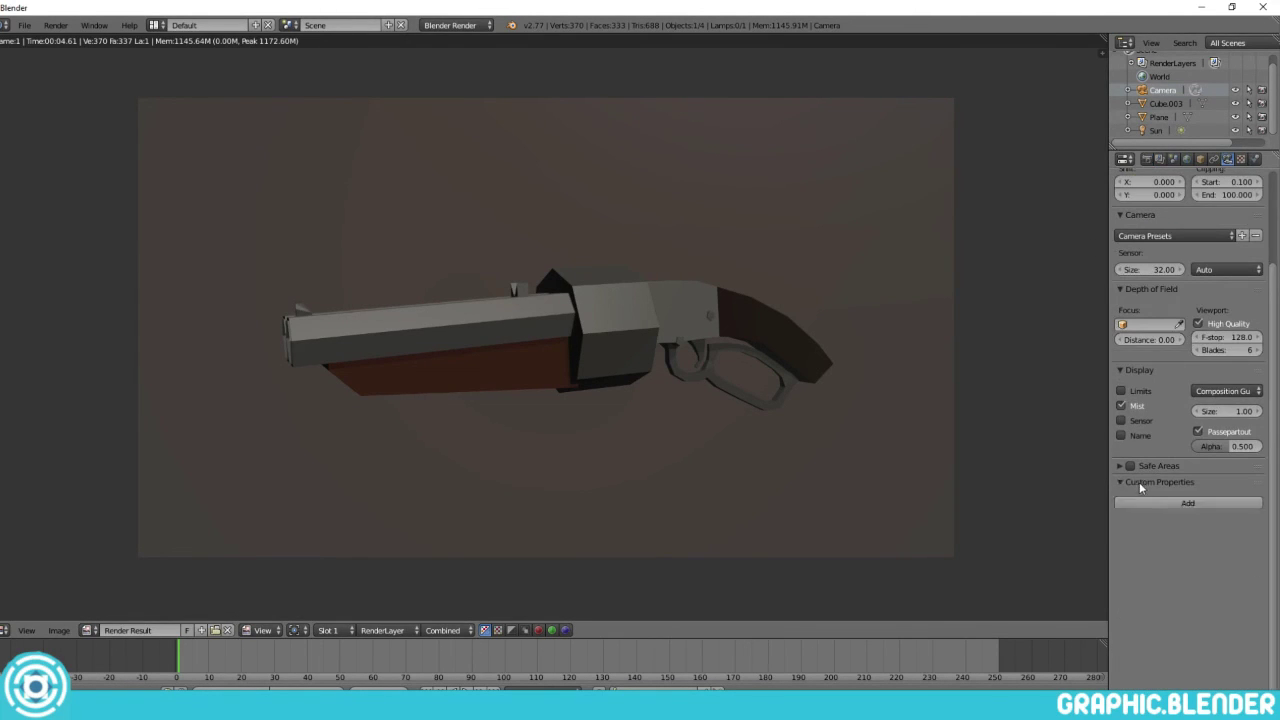
pyautogui.click(1147, 159)
pyautogui.press('Escape')
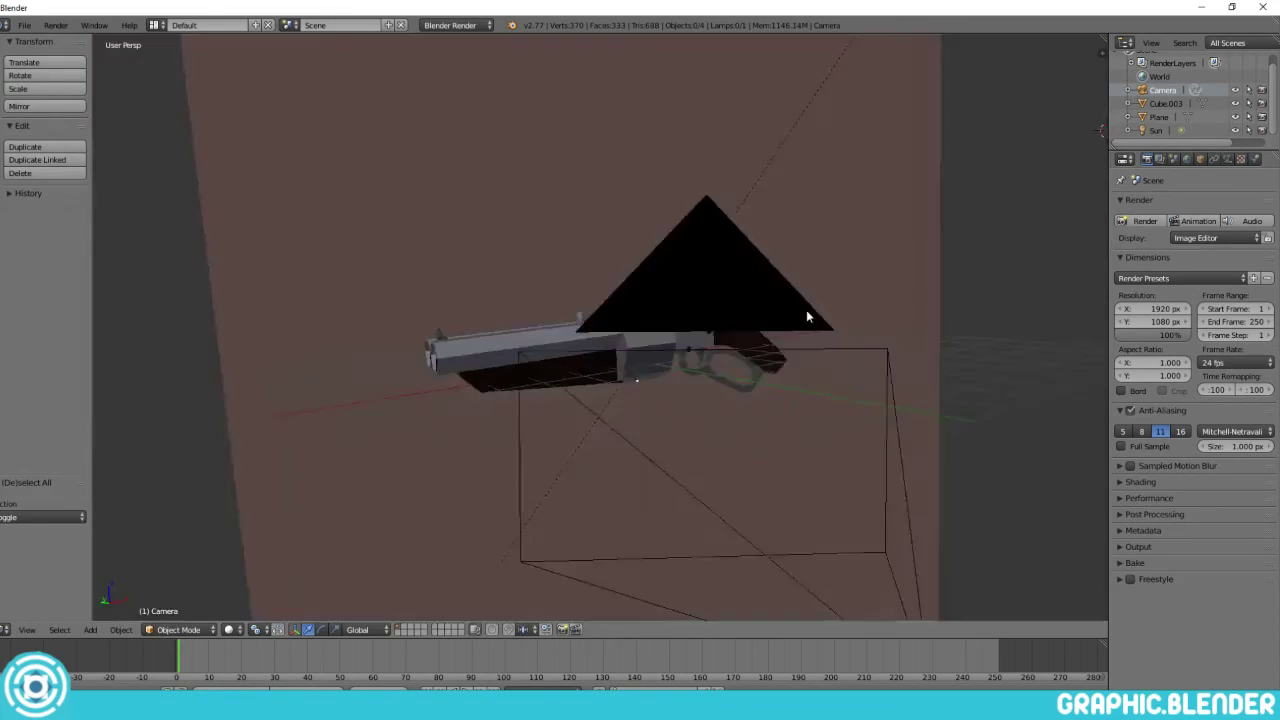